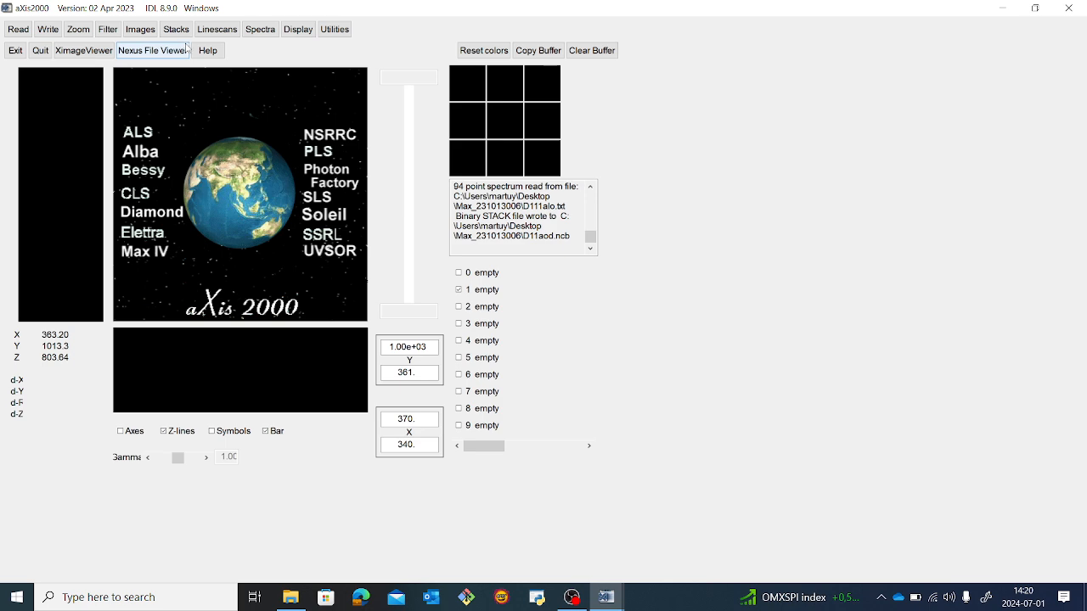
# Step: Open the binary stack D11.a.ncb in Stack Process without reading an alignment file
pyautogui.click(178, 32)
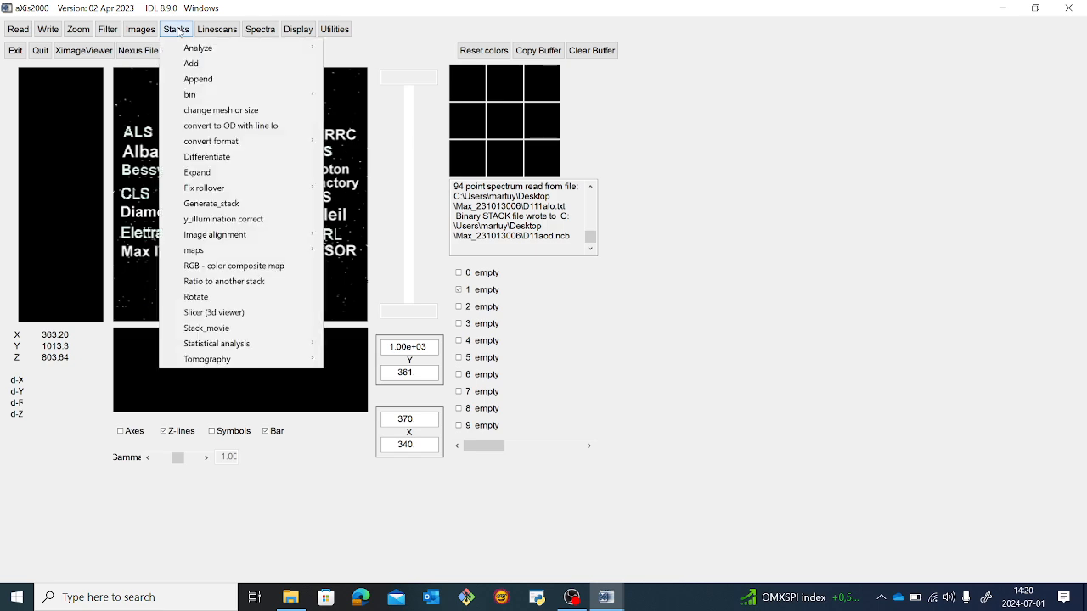
pyautogui.moveTo(297, 49)
pyautogui.click(357, 47)
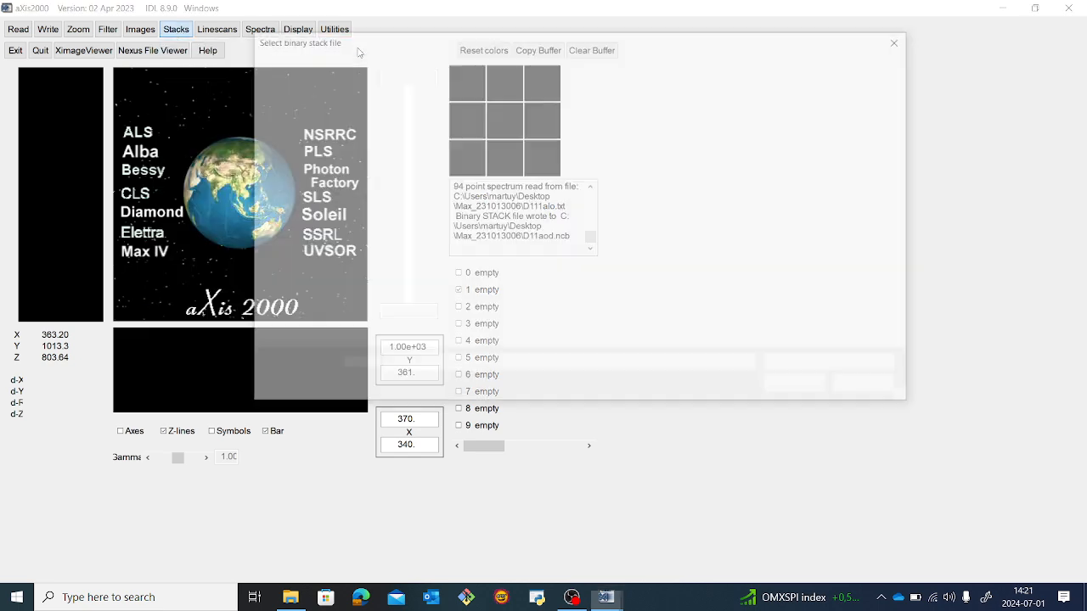
pyautogui.doubleClick(609, 150)
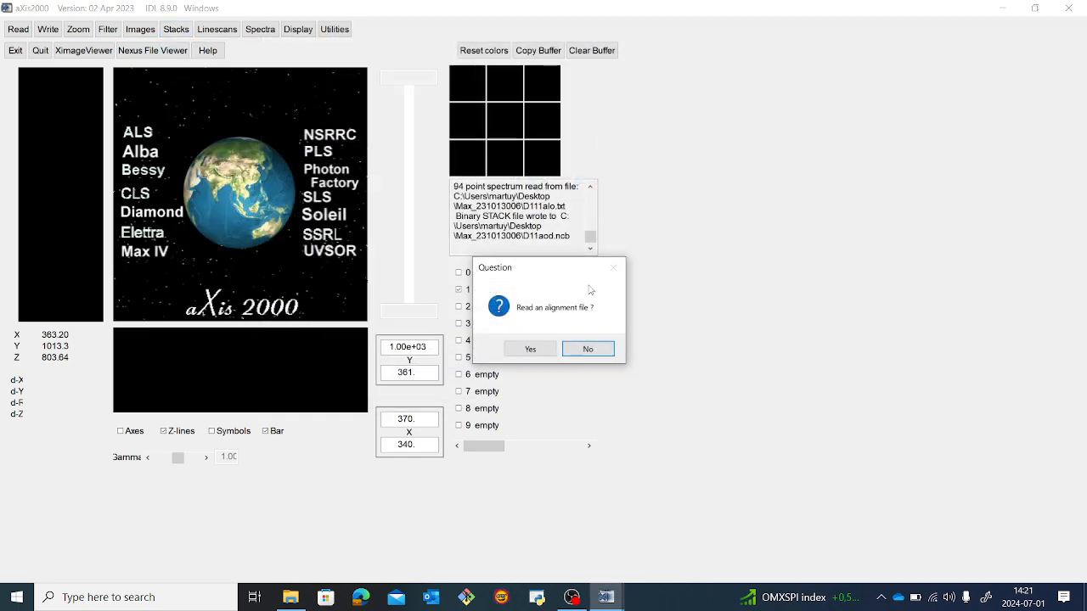
pyautogui.click(591, 351)
pyautogui.press('Return')
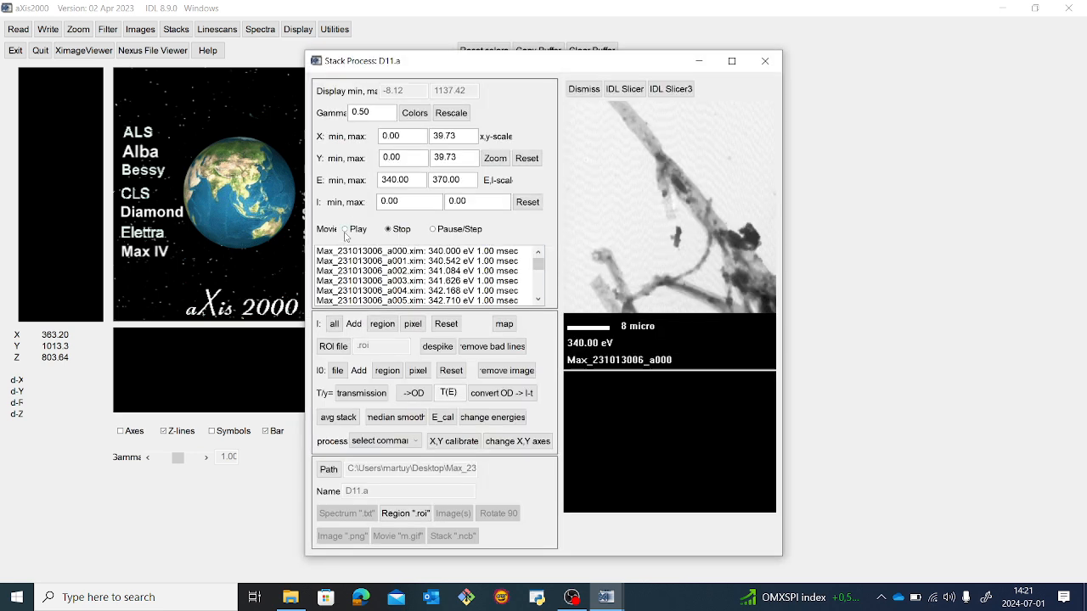
# Step: Play the stack's image sequence as a movie and close the Stack Process window
pyautogui.click(348, 229)
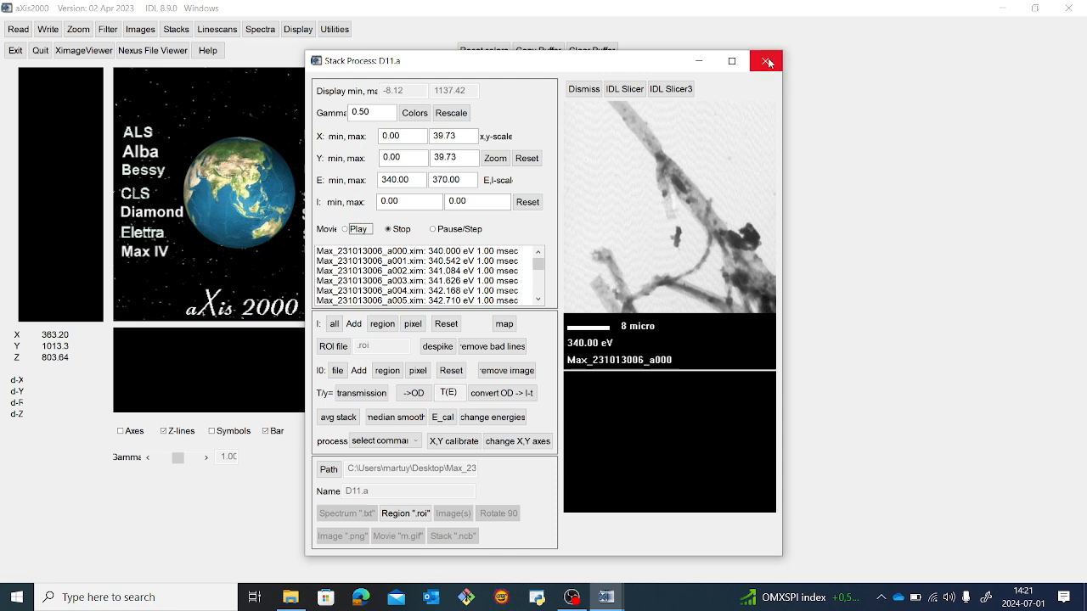
pyautogui.moveTo(649, 64); pyautogui.dragTo(653, 42)
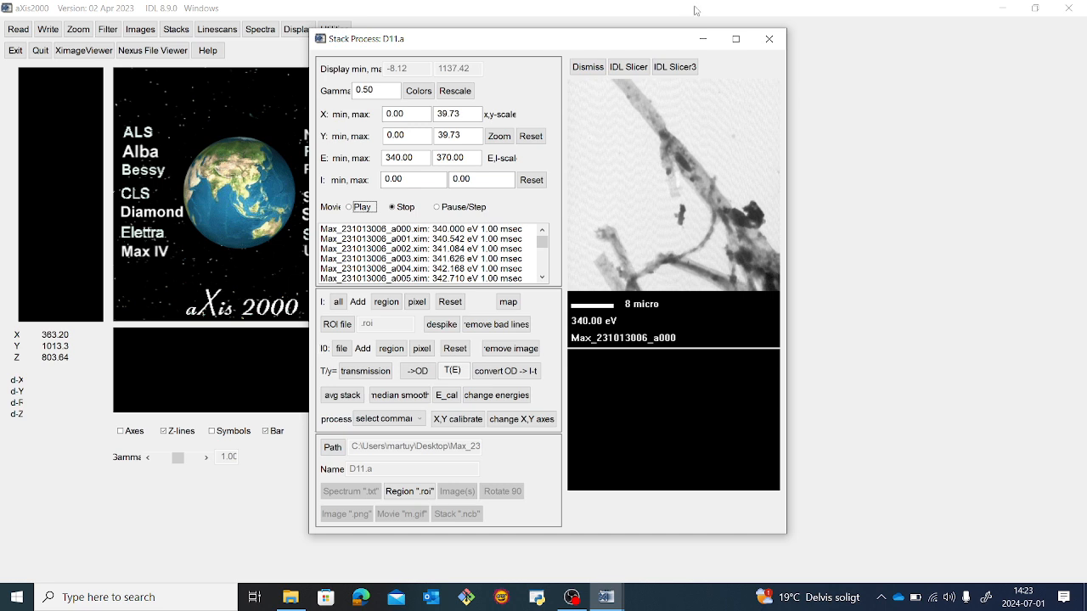
pyautogui.click(769, 39)
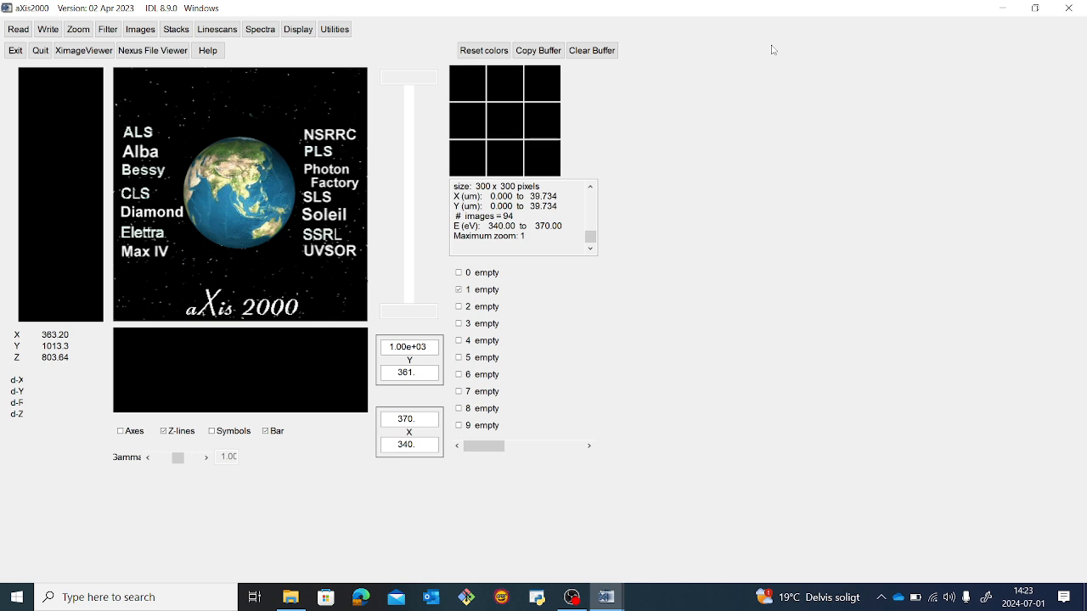
# Step: Load the stack file D11.a.ncb into Jacobsen stack analyze
pyautogui.click(182, 31)
pyautogui.moveTo(315, 48)
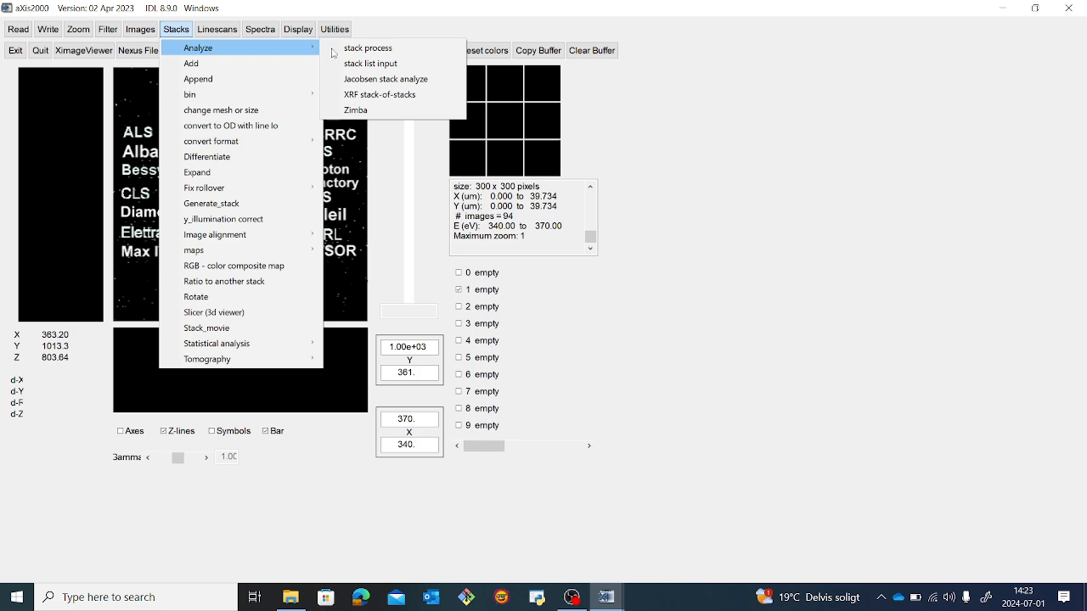
pyautogui.click(387, 79)
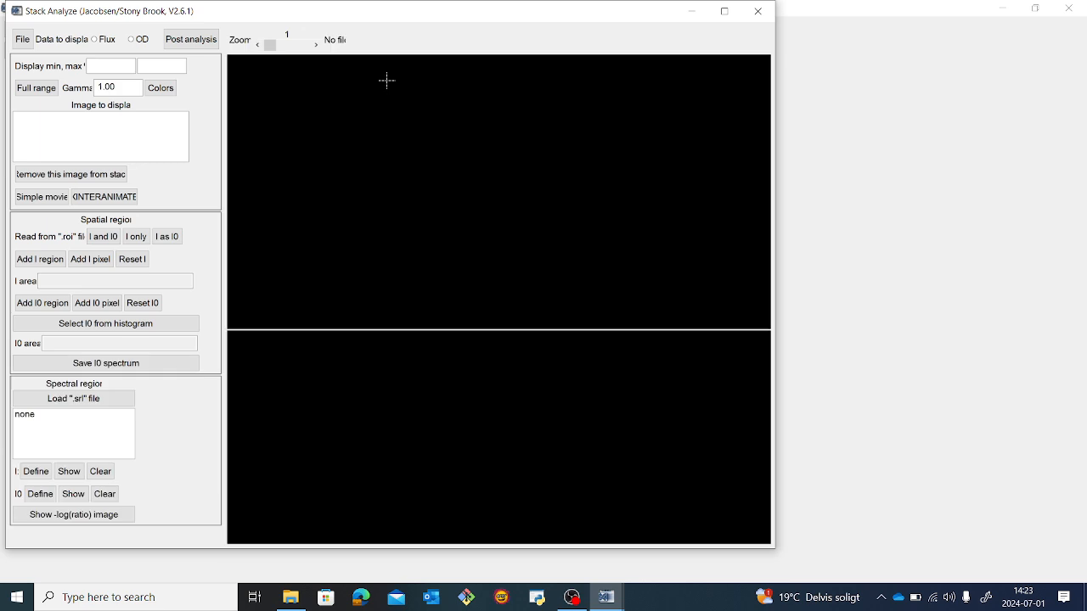
pyautogui.click(22, 39)
pyautogui.click(82, 122)
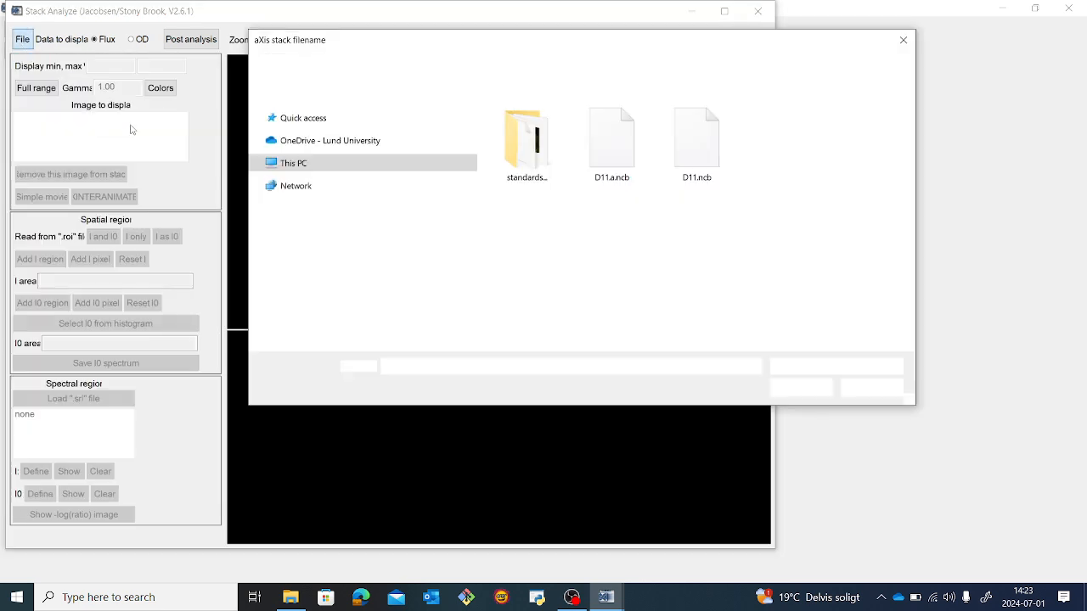
pyautogui.doubleClick(611, 146)
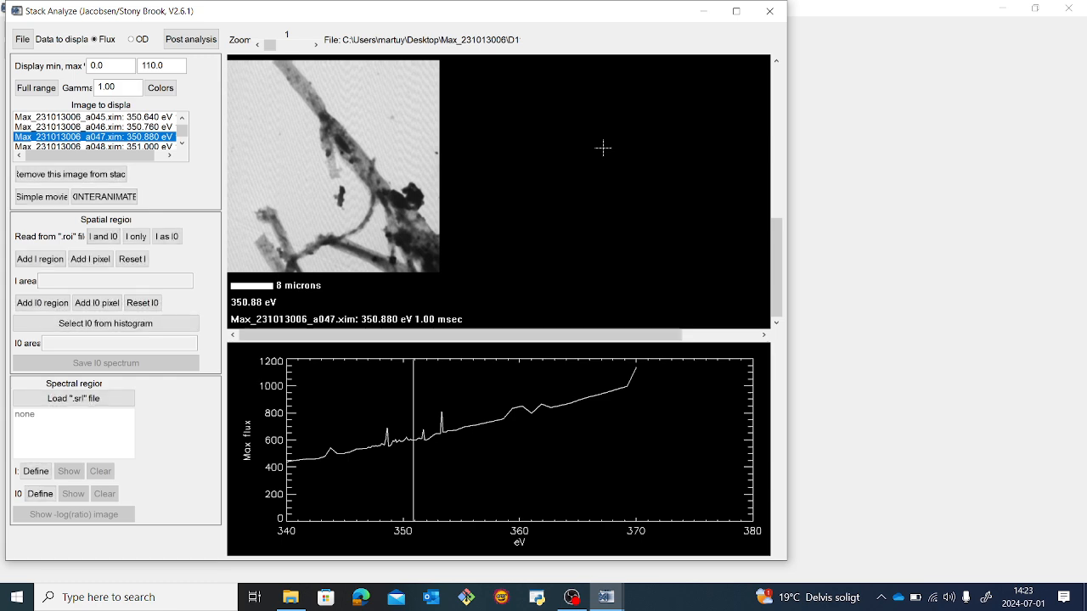
# Step: Define the I0 region from the flux histogram by selecting the narrow peak near 590 kHz and accepting it
pyautogui.click(89, 323)
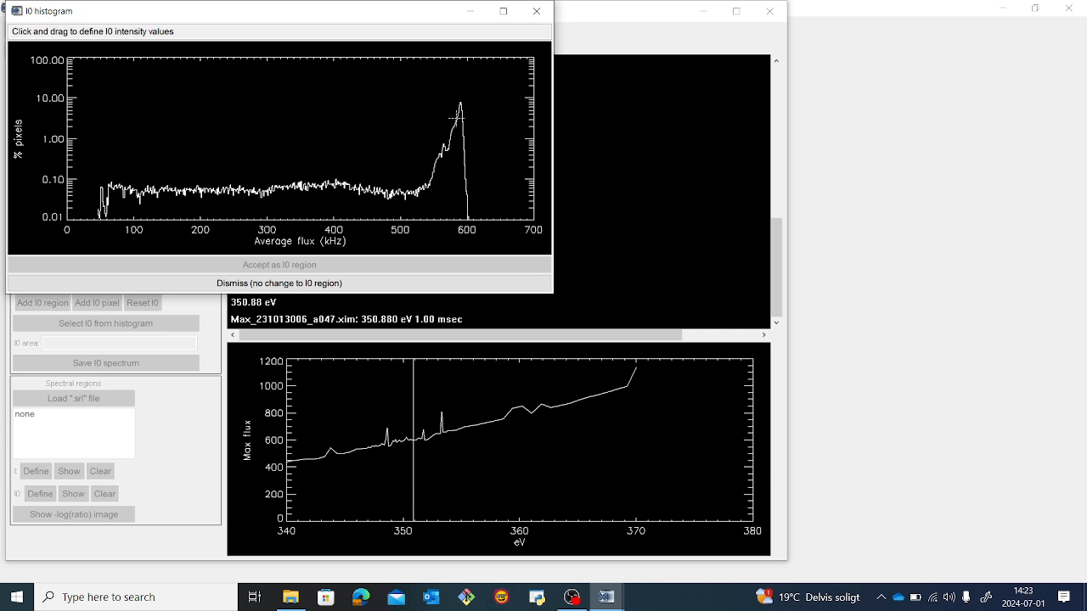
pyautogui.moveTo(454, 119); pyautogui.dragTo(463, 119)
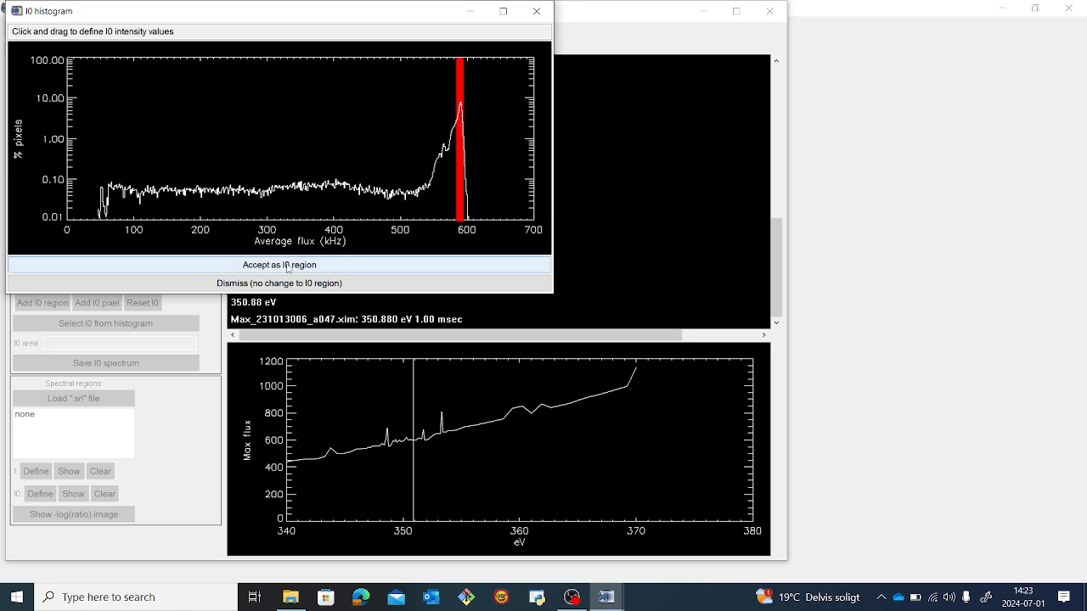
pyautogui.click(287, 266)
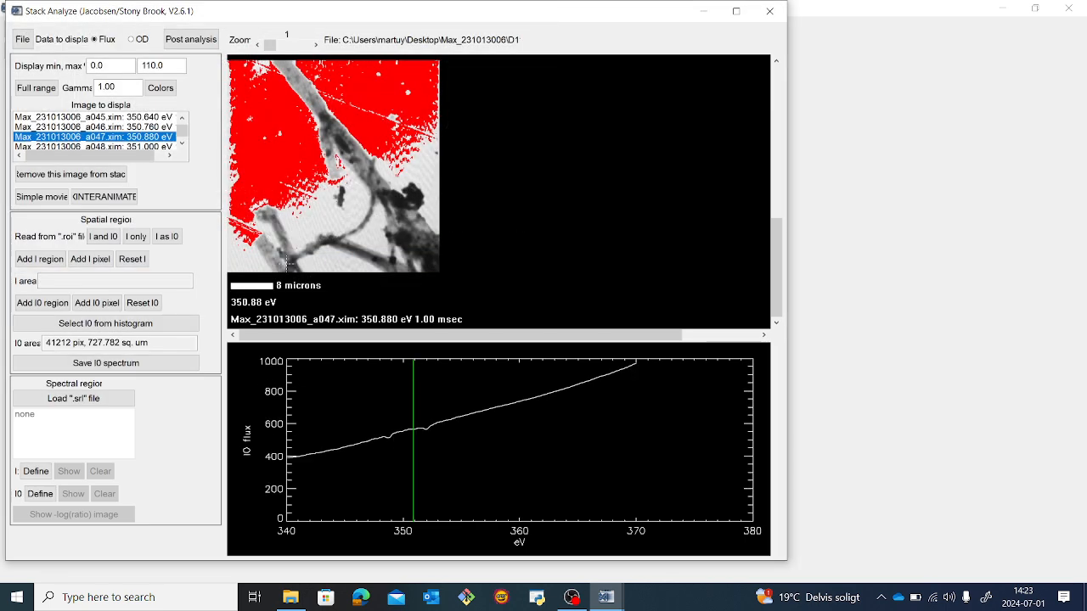
# Step: Save the I0 spectrum as D11alo in .xas format and close the Stack Analyze window
pyautogui.click(106, 363)
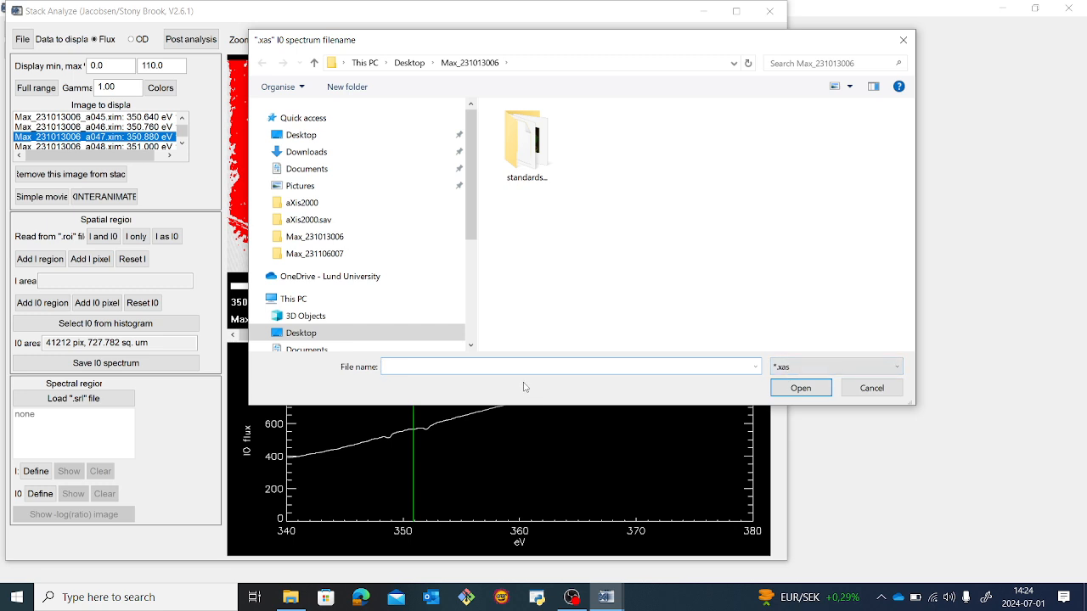
pyautogui.write('D')
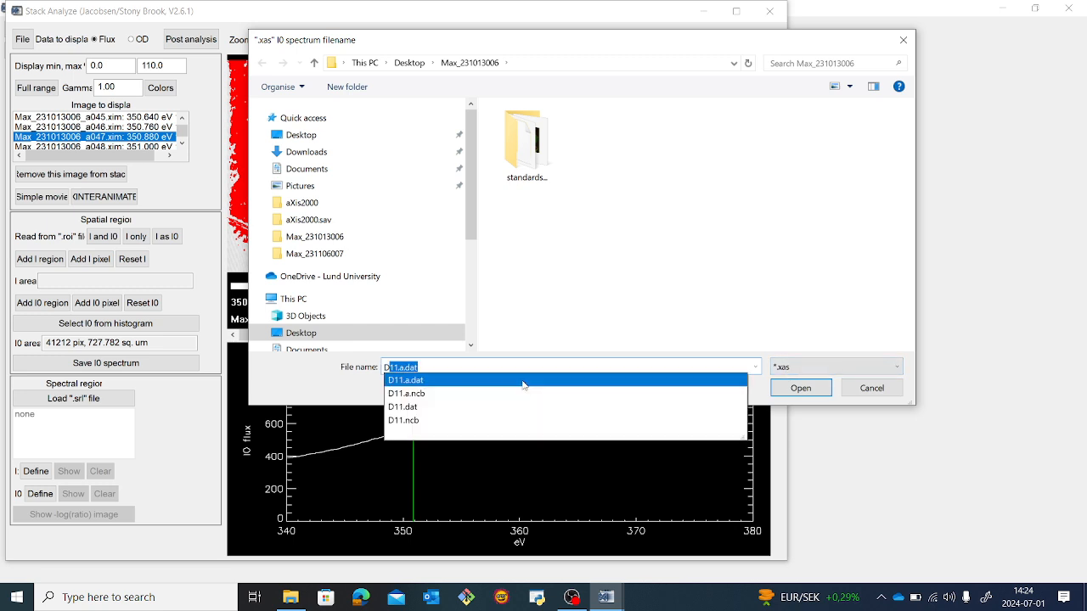
pyautogui.write('11')
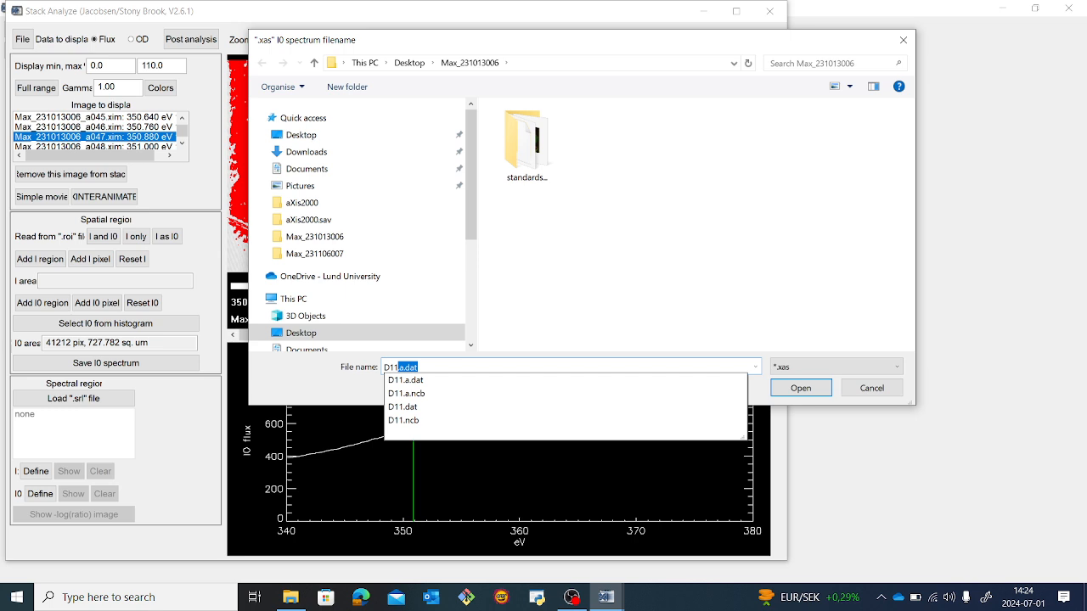
pyautogui.write('alo')
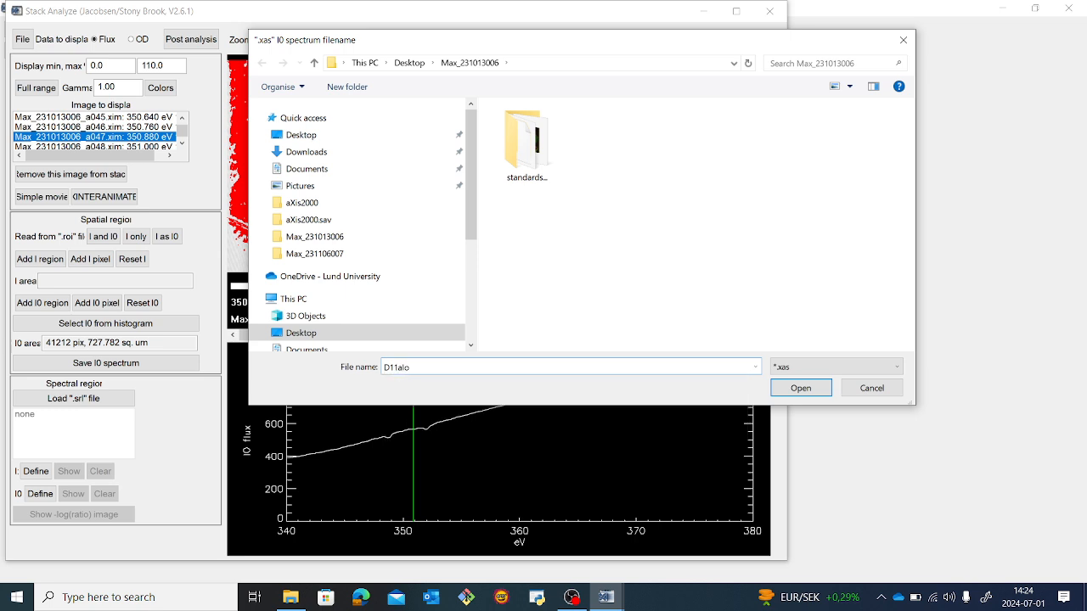
pyautogui.press('Return')
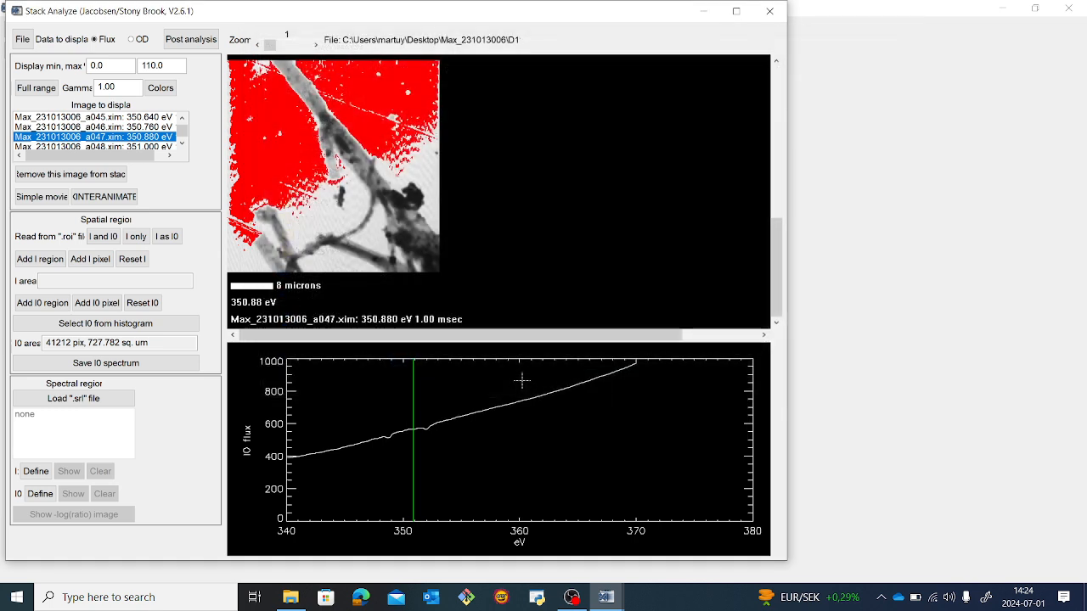
pyautogui.click(770, 12)
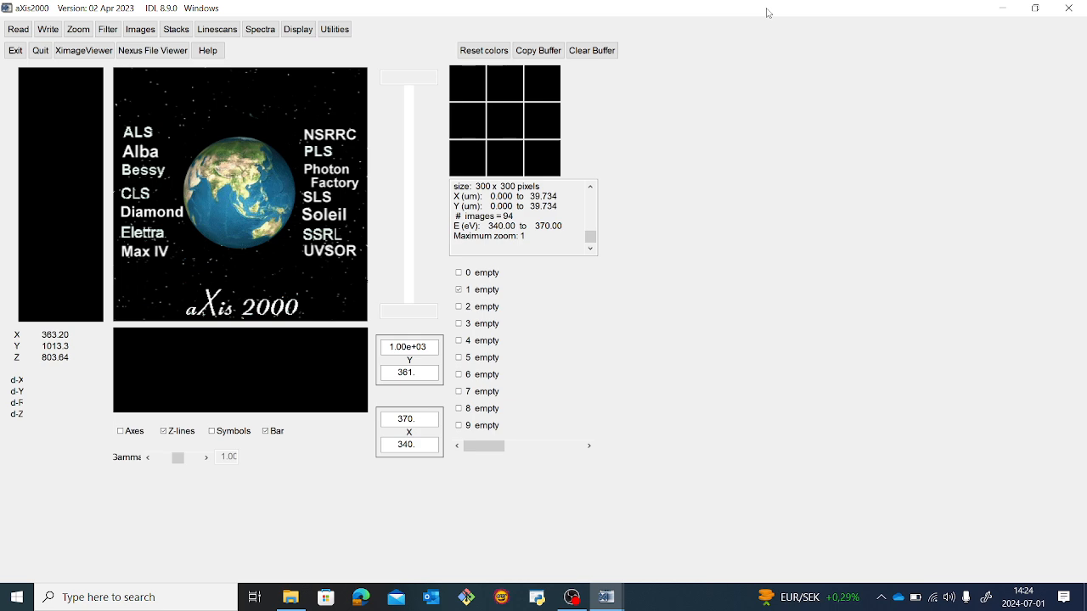
# Step: Read the XAS spectrum file D11alo.xas into buffer 5
pyautogui.click(19, 30)
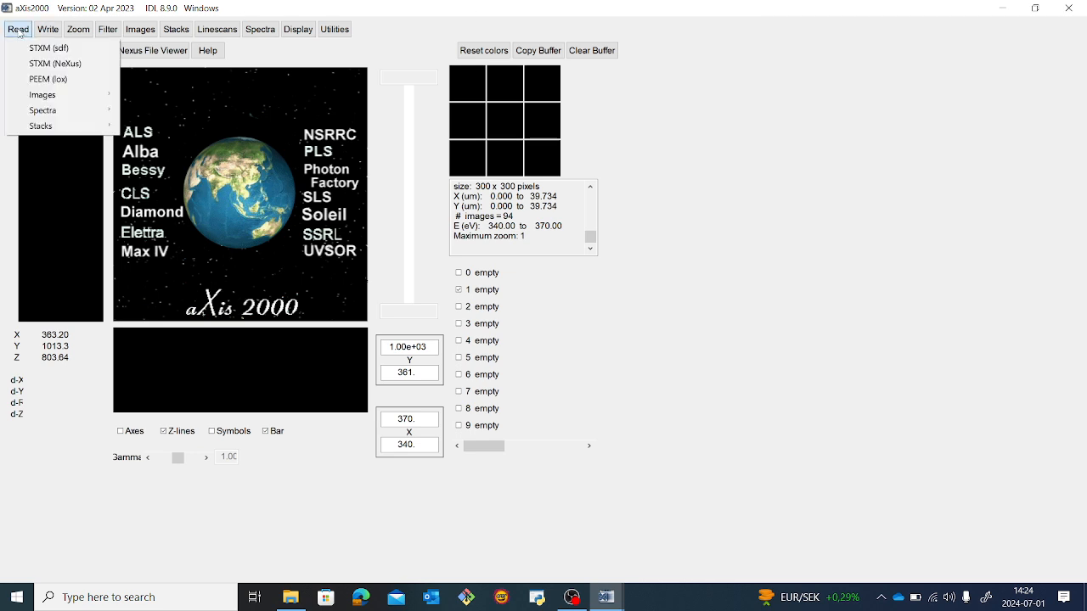
pyautogui.click(463, 78)
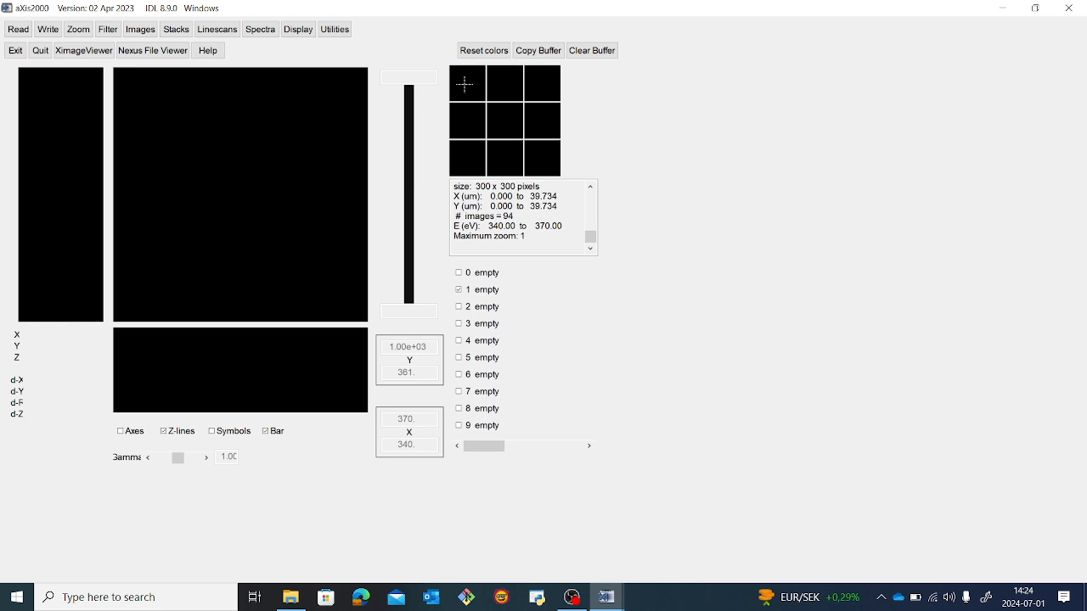
pyautogui.click(502, 82)
pyautogui.click(508, 127)
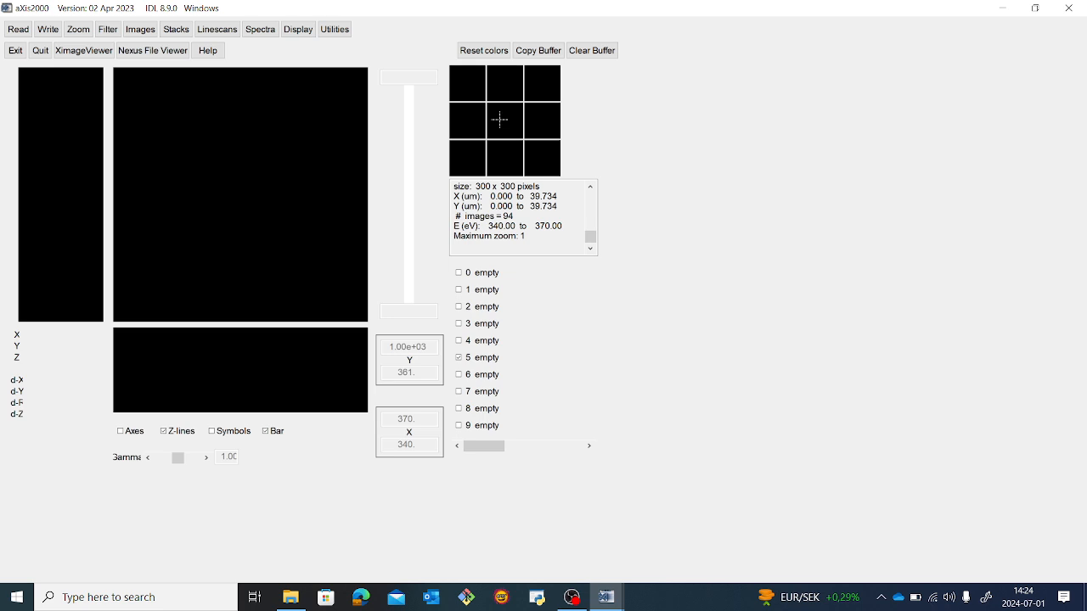
pyautogui.click(18, 29)
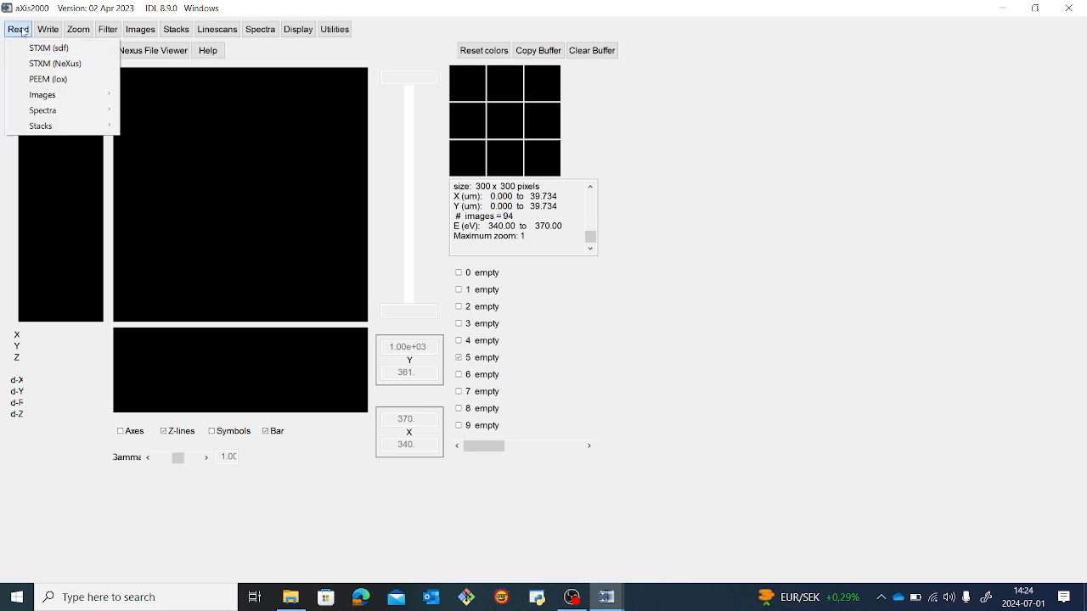
pyautogui.moveTo(50, 112)
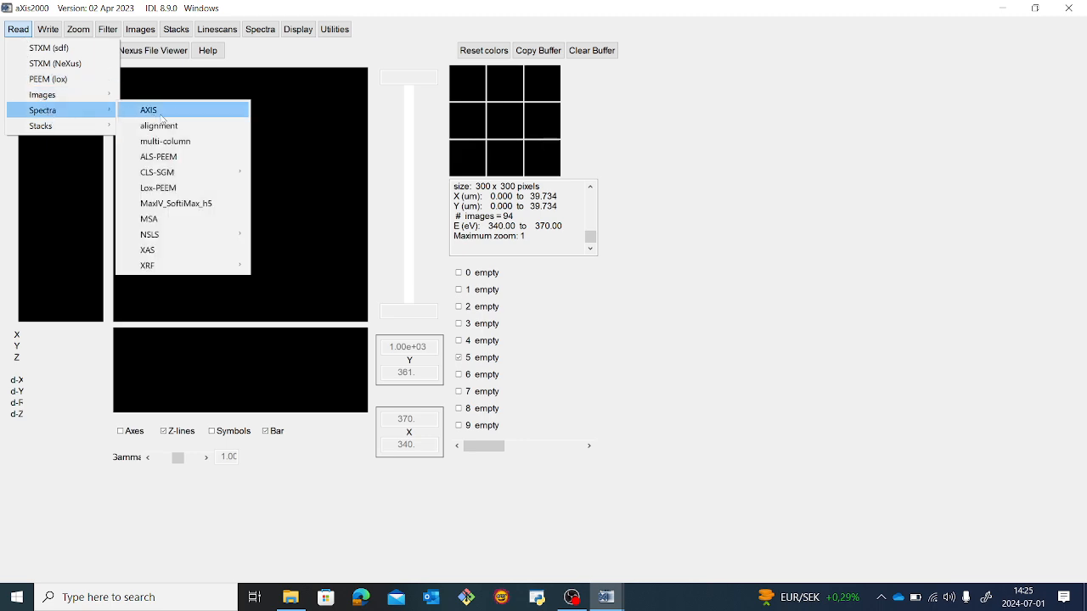
pyautogui.click(169, 258)
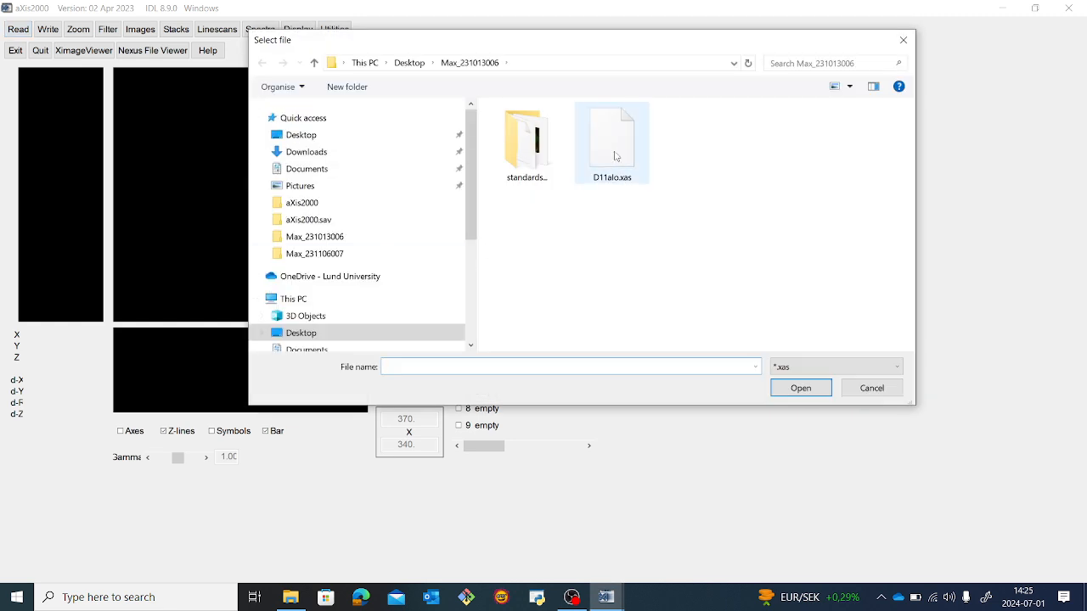
pyautogui.doubleClick(617, 156)
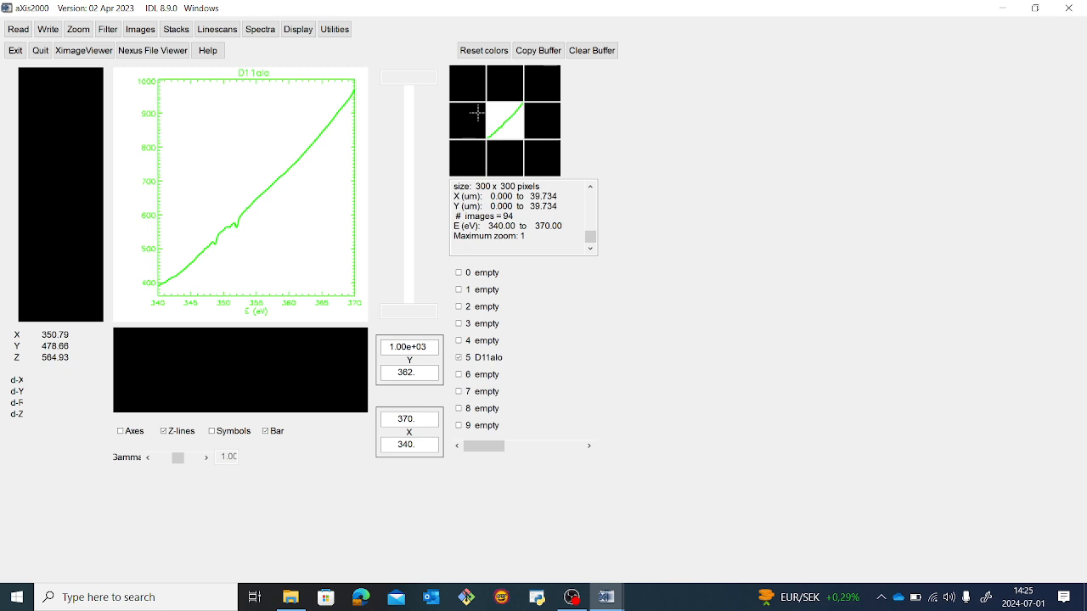
# Step: Write the buffer 5 spectrum in AXIS text format as D11alo, keeping the label D11alo
pyautogui.click(48, 30)
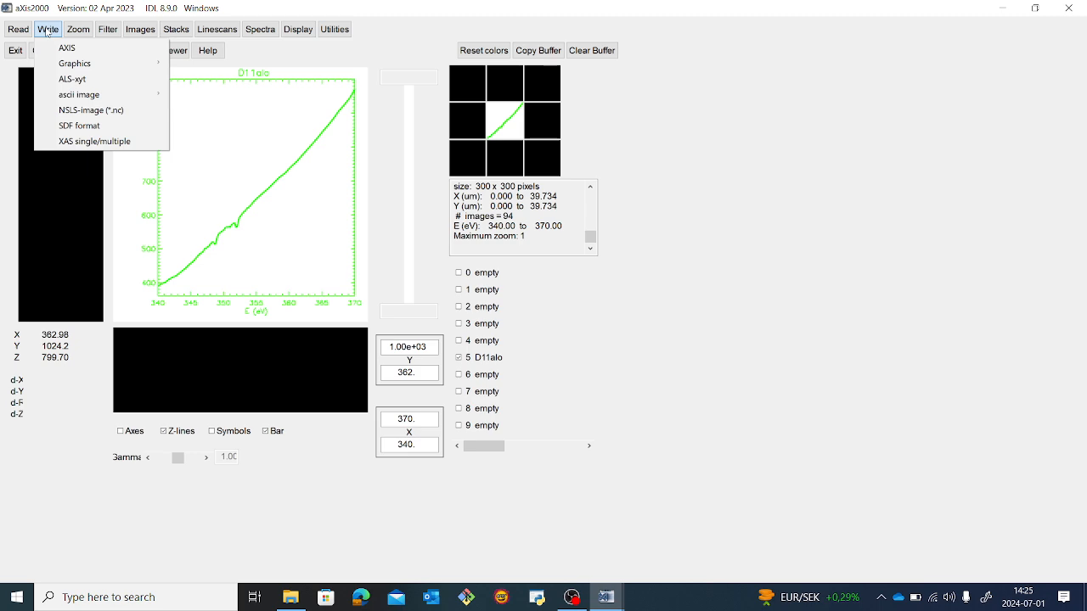
pyautogui.click(76, 51)
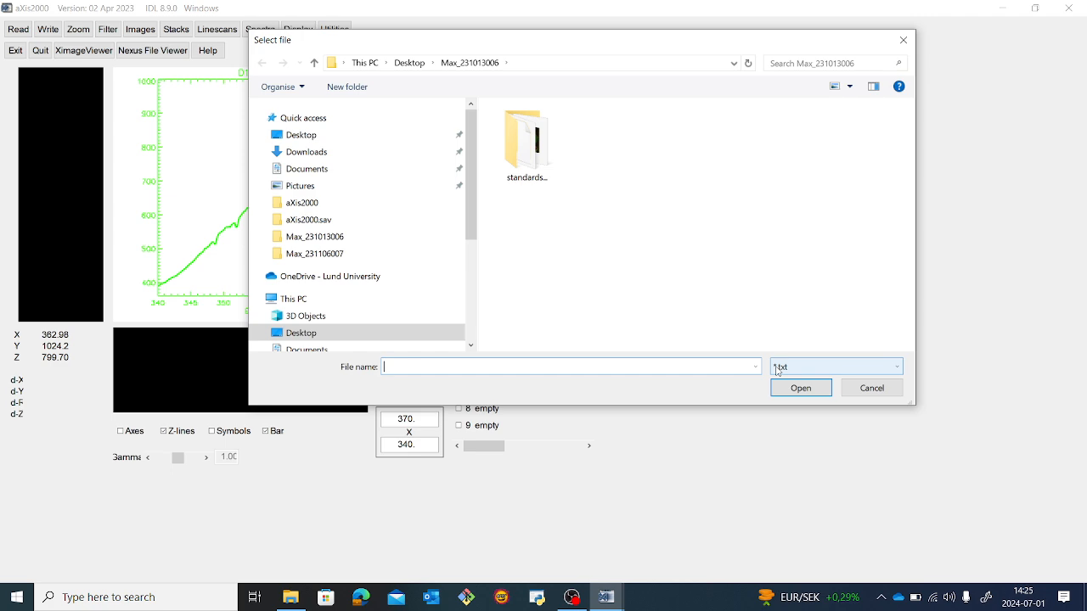
pyautogui.write('D11a')
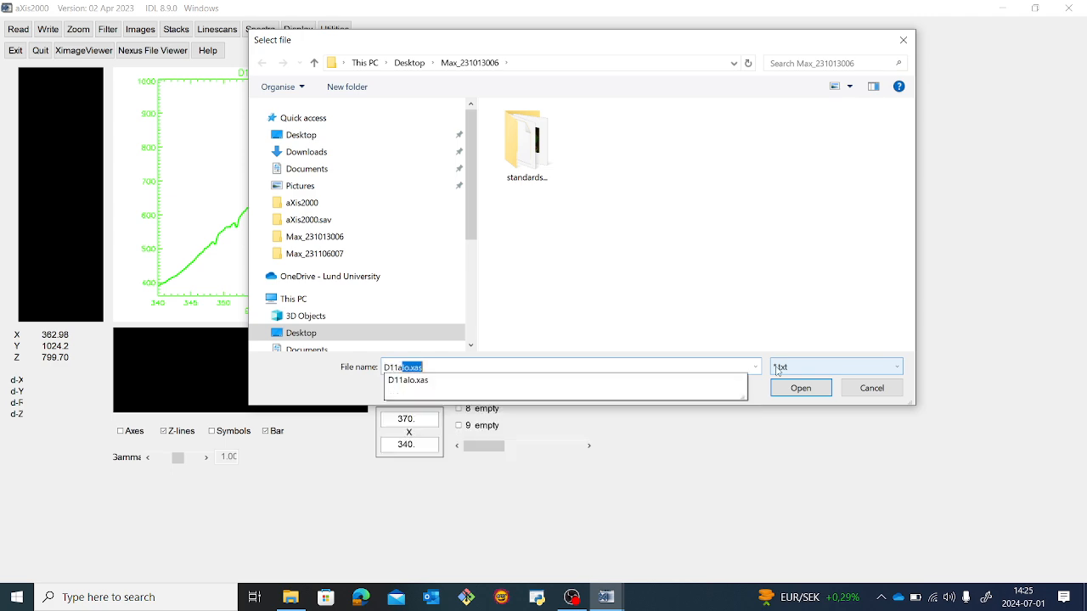
pyautogui.write('lo.xas')
pyautogui.press('Return')
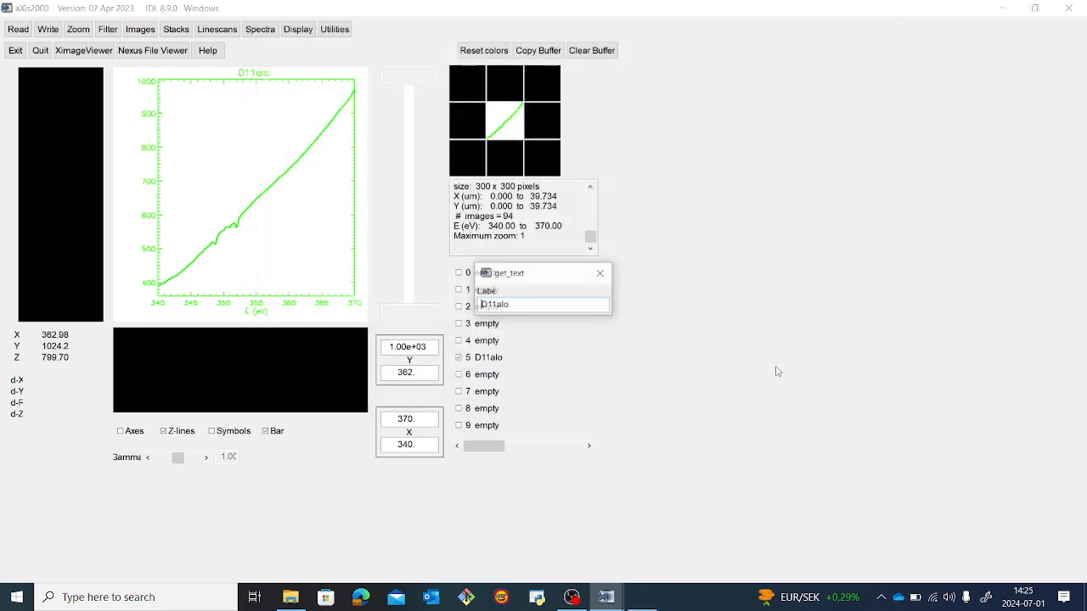
pyautogui.press('Return')
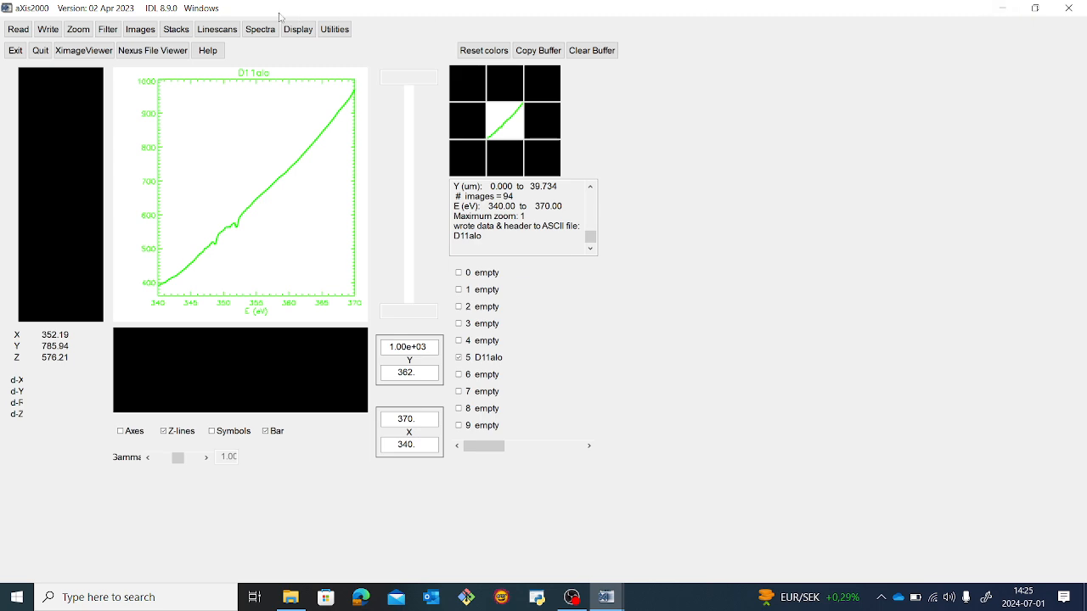
# Step: Open the D11.a.ncb binary stack in Stack Process without reading an alignment file
pyautogui.click(172, 30)
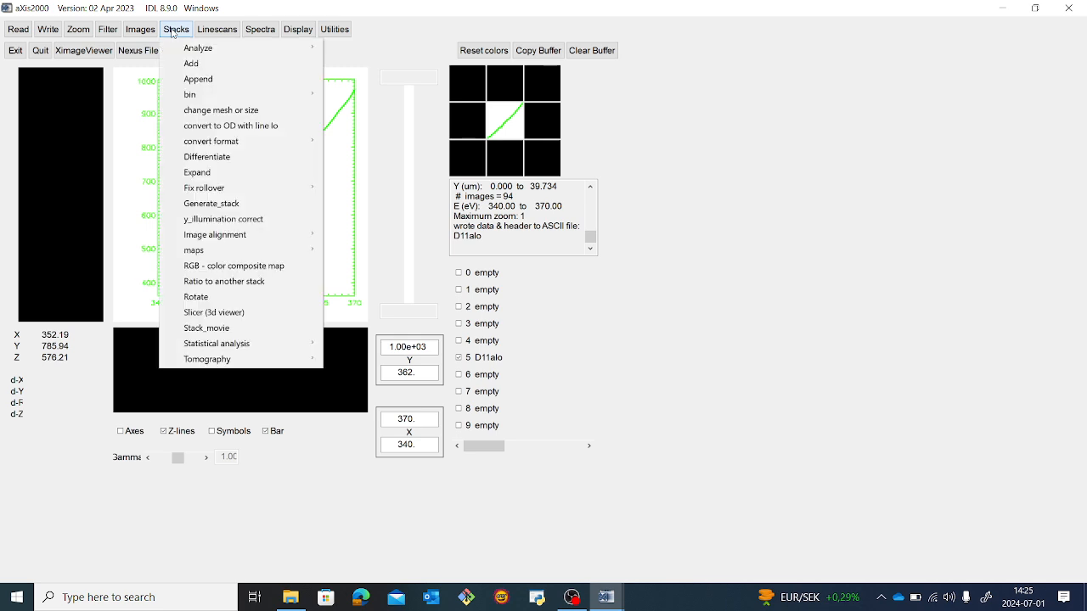
pyautogui.moveTo(192, 52)
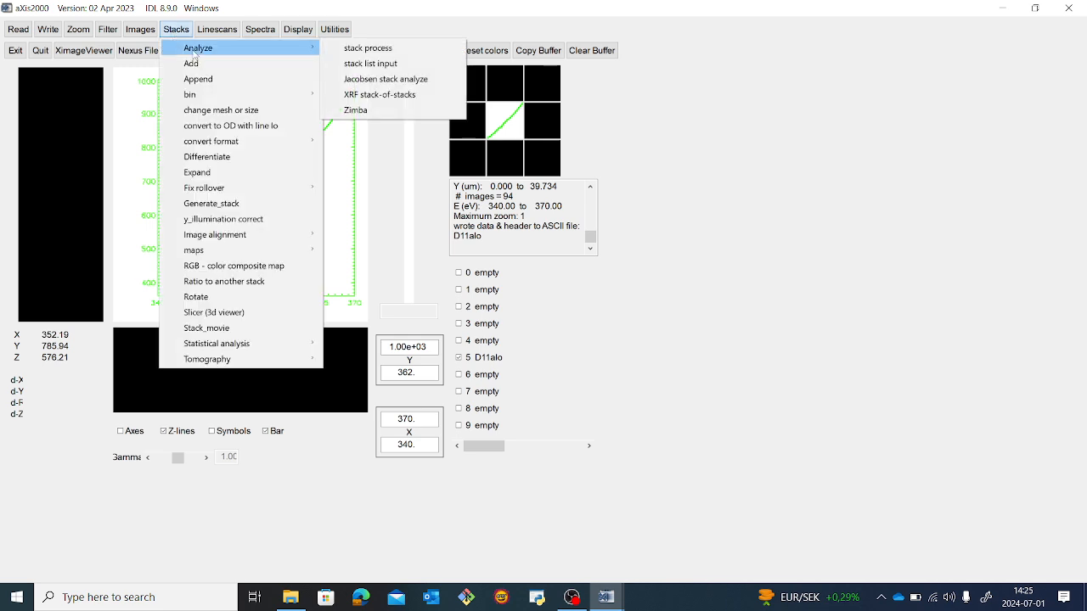
pyautogui.click(388, 49)
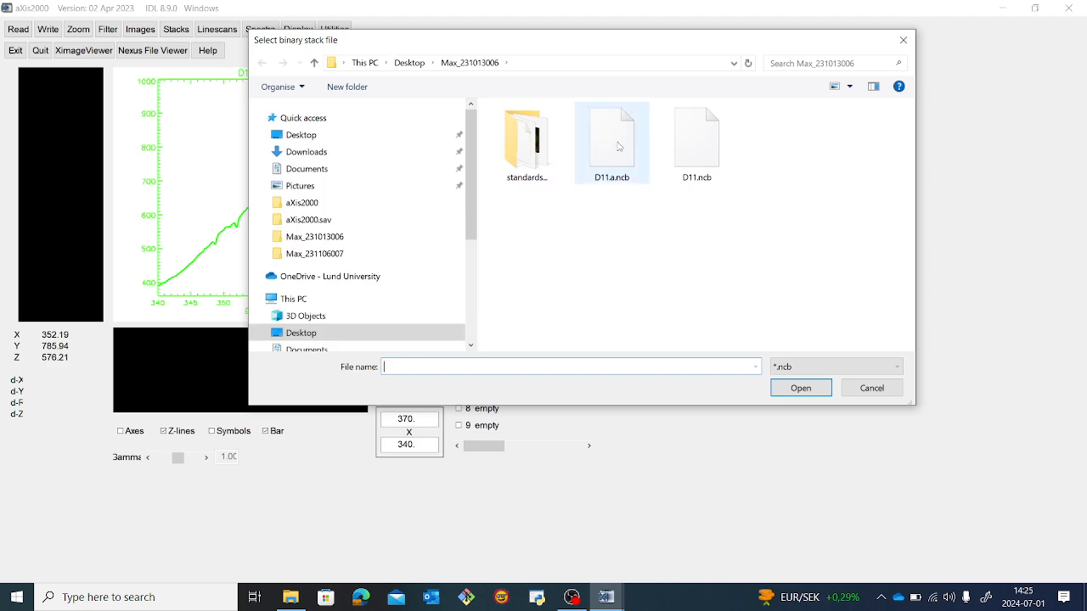
pyautogui.doubleClick(619, 147)
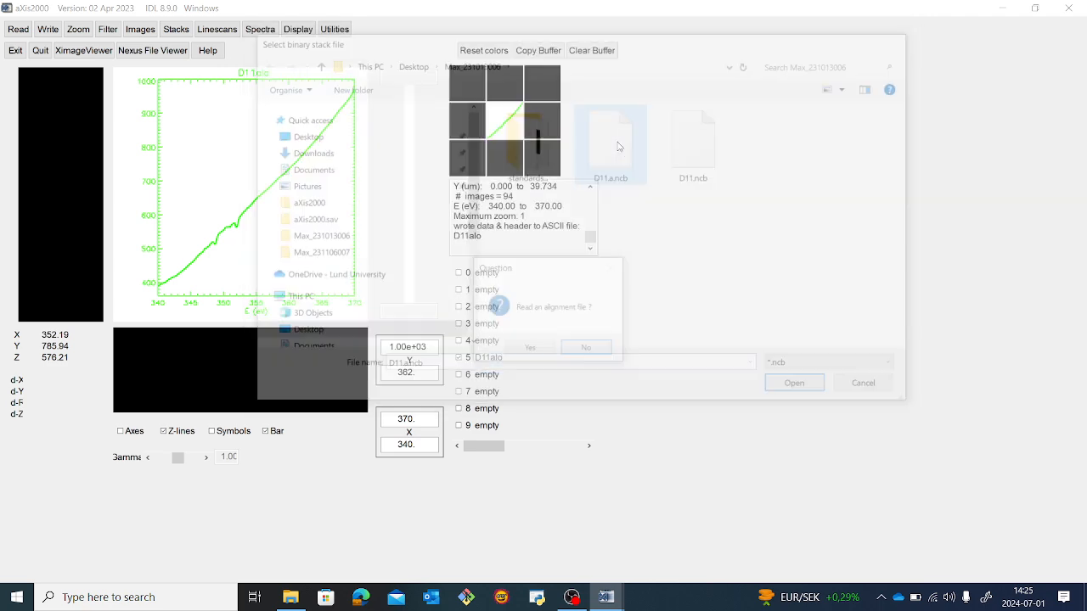
pyautogui.click(581, 349)
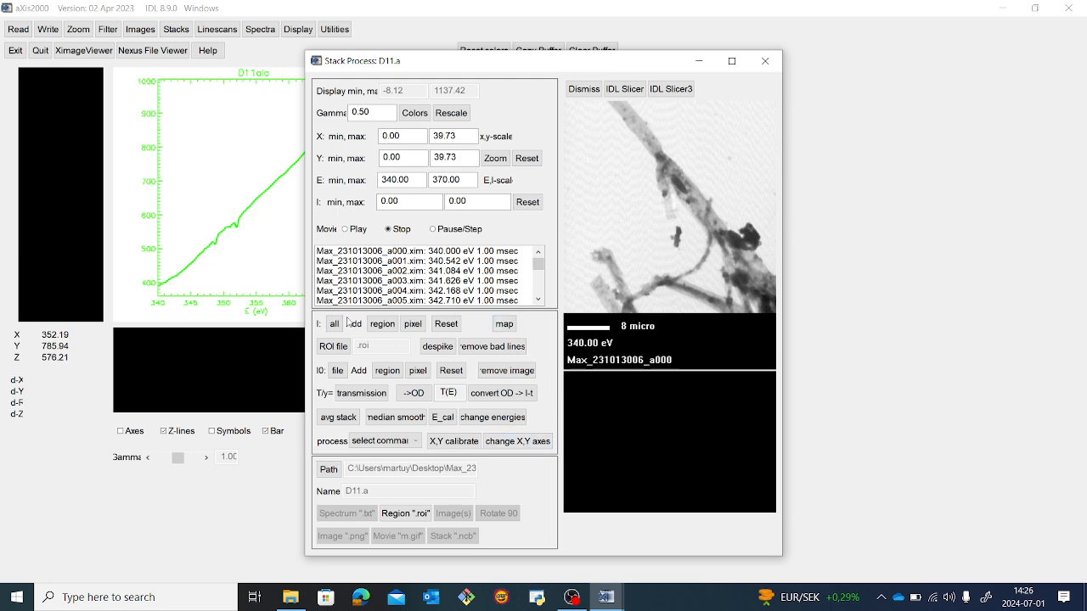
# Step: Load the I0 spectrum from D11alo.txt and convert the D11.a stack to optical density
pyautogui.click(381, 513)
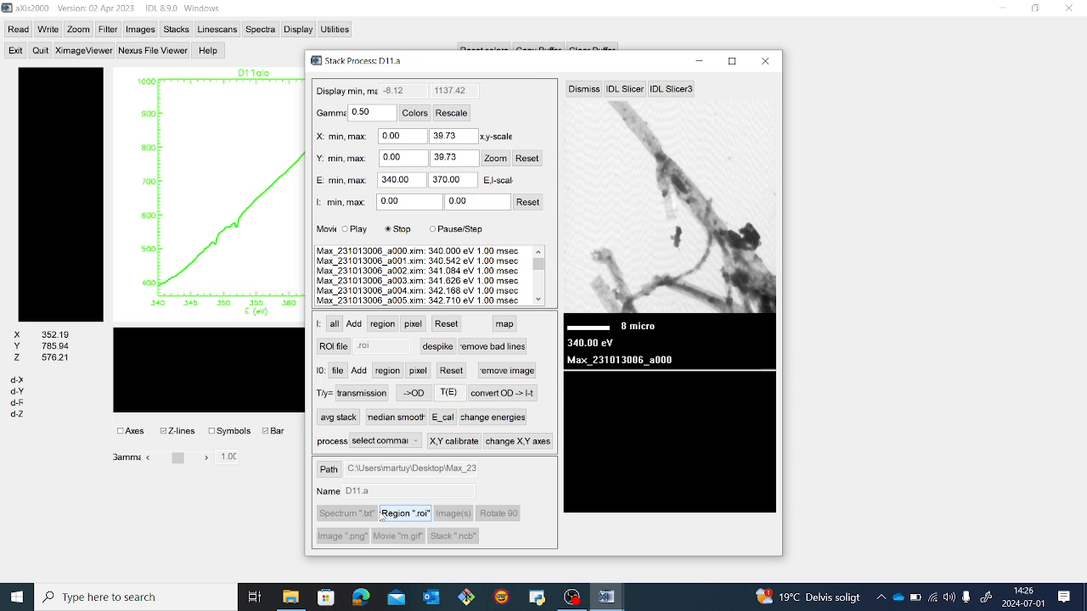
pyautogui.click(338, 371)
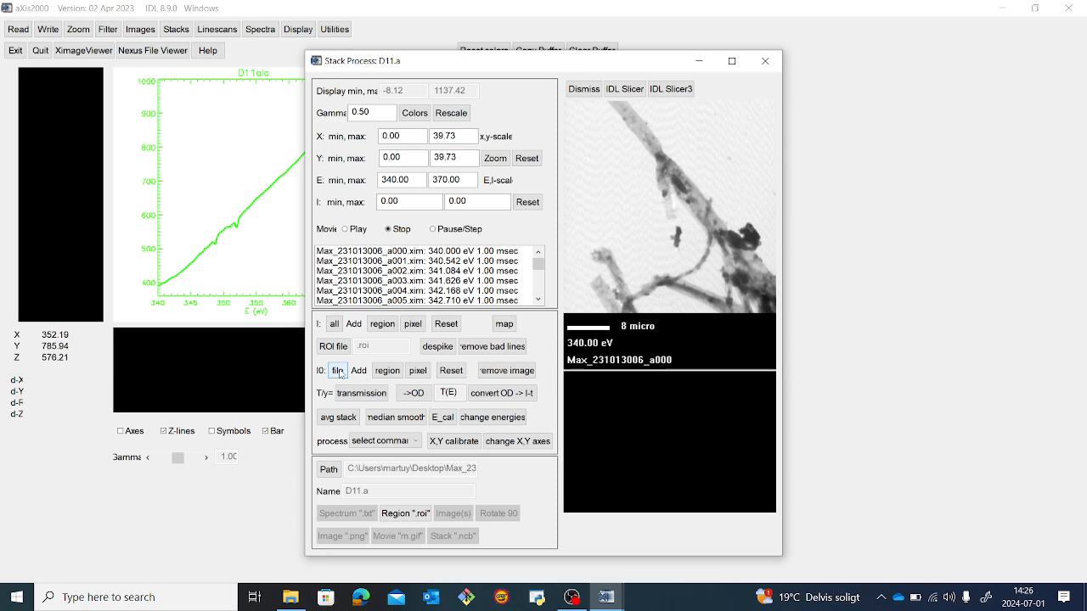
pyautogui.click(338, 371)
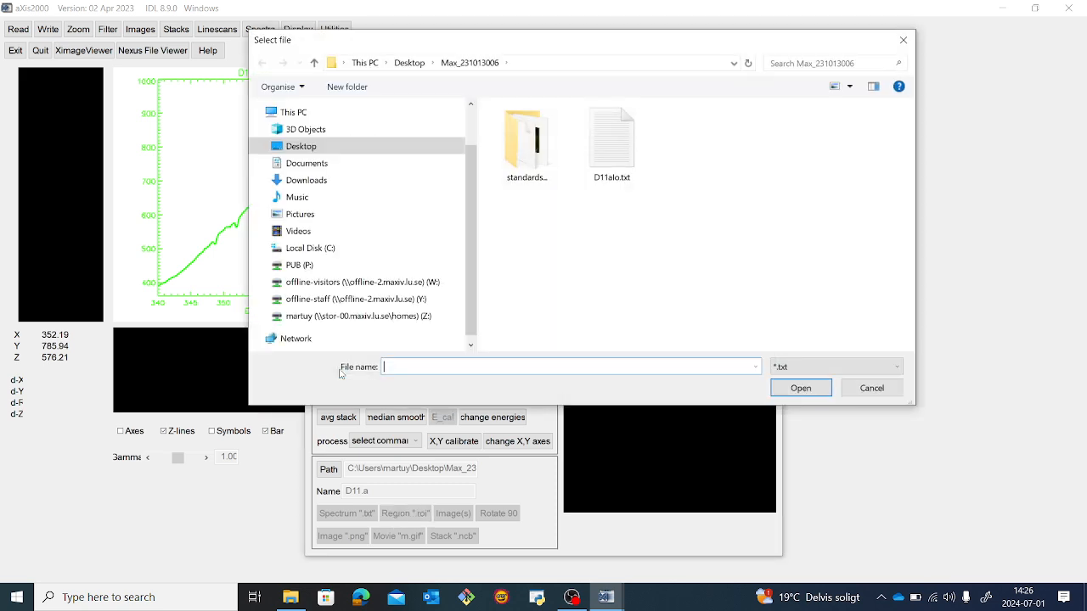
pyautogui.click(903, 40)
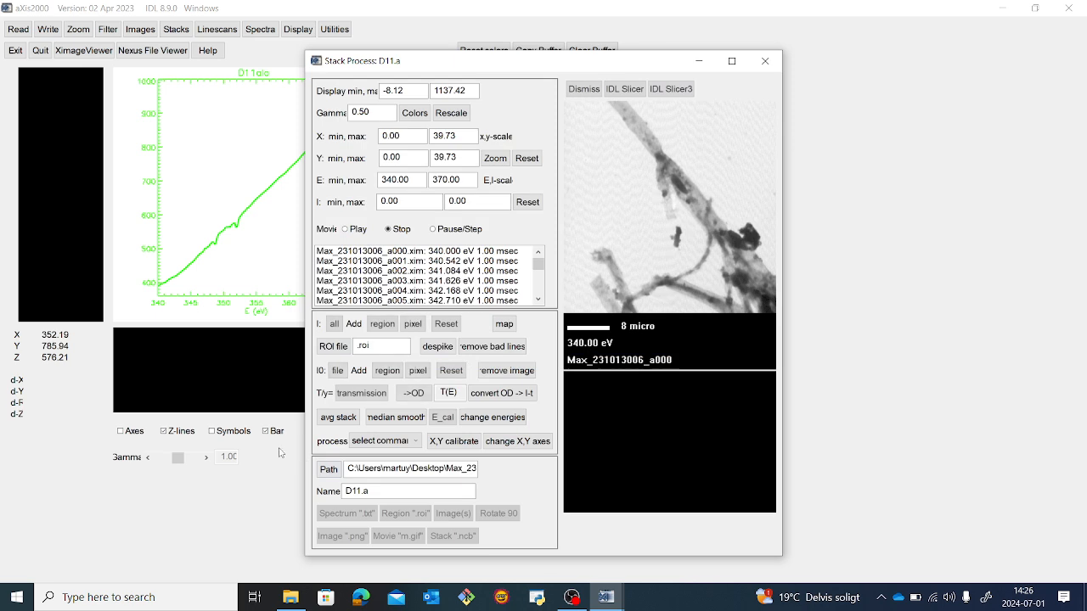
pyautogui.click(337, 371)
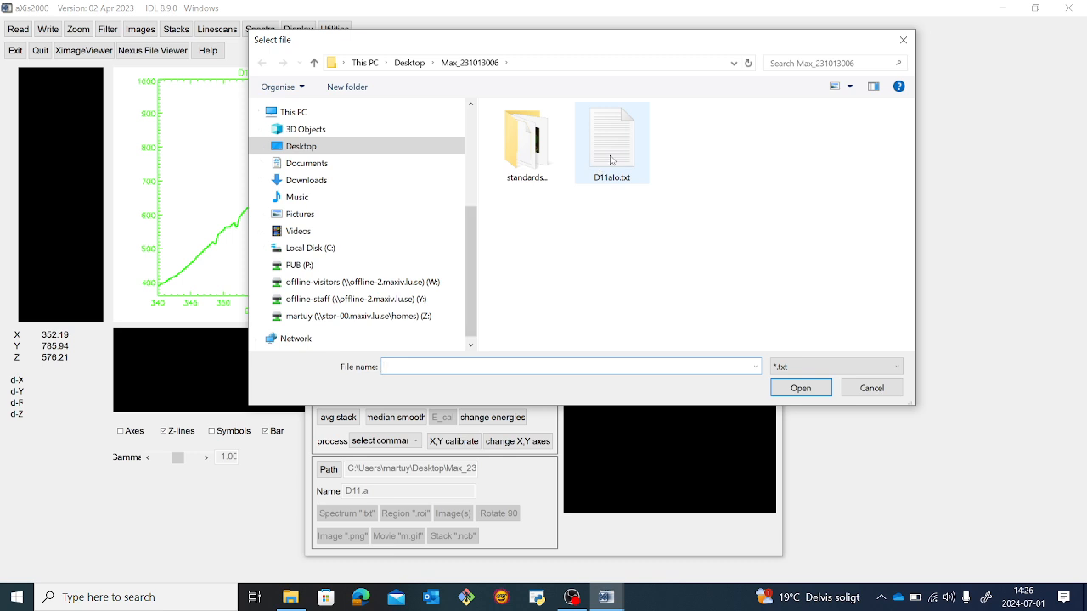
pyautogui.doubleClick(610, 160)
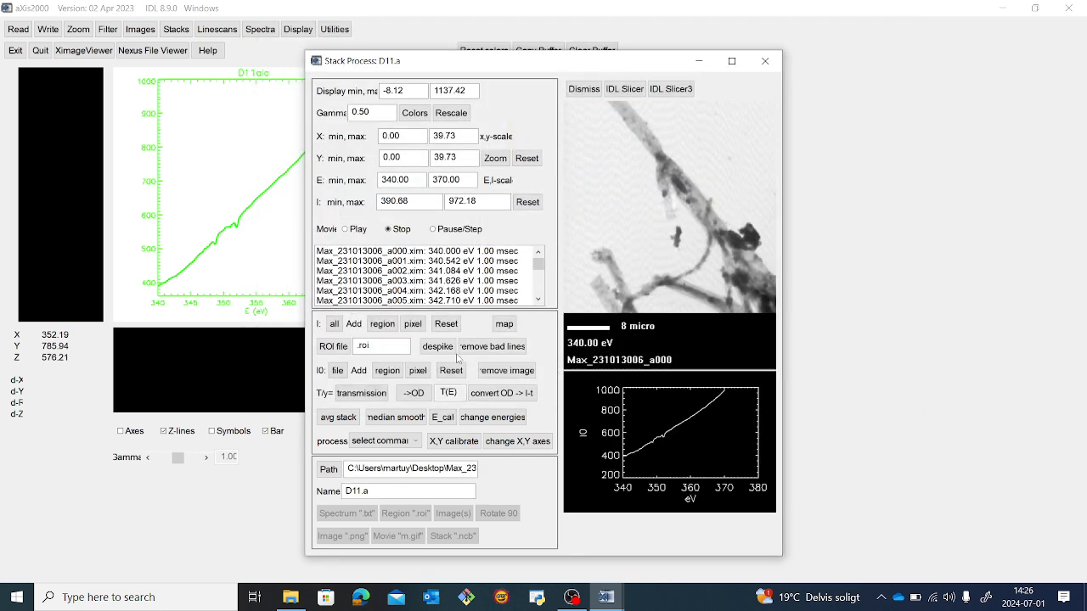
pyautogui.click(413, 393)
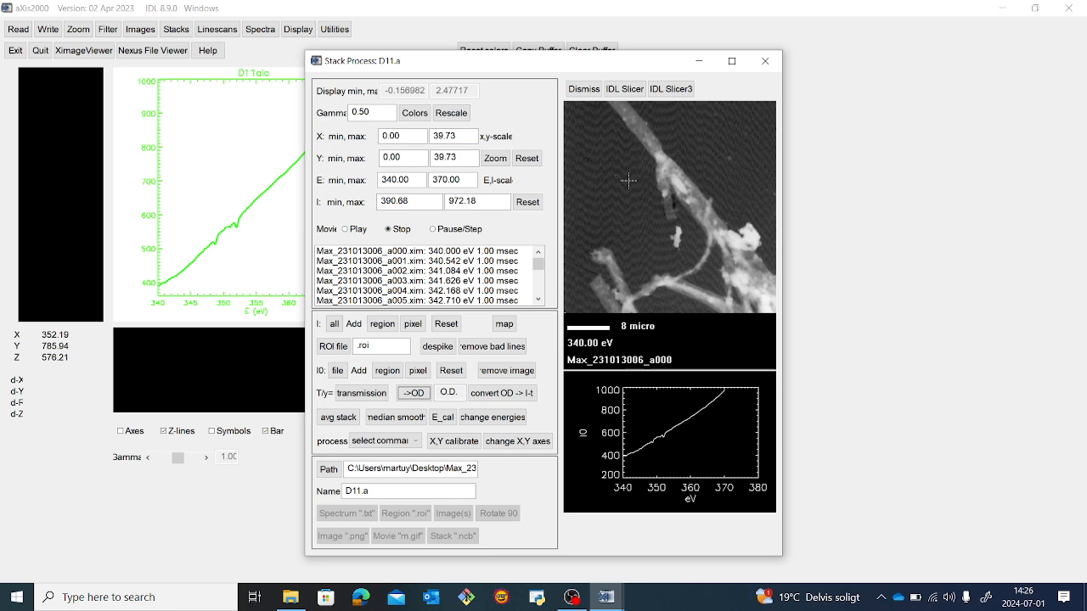
# Step: Save the optical density stack as D11aod in .ncb format
pyautogui.click(385, 492)
pyautogui.press('BackSpace')
pyautogui.press('BackSpace')
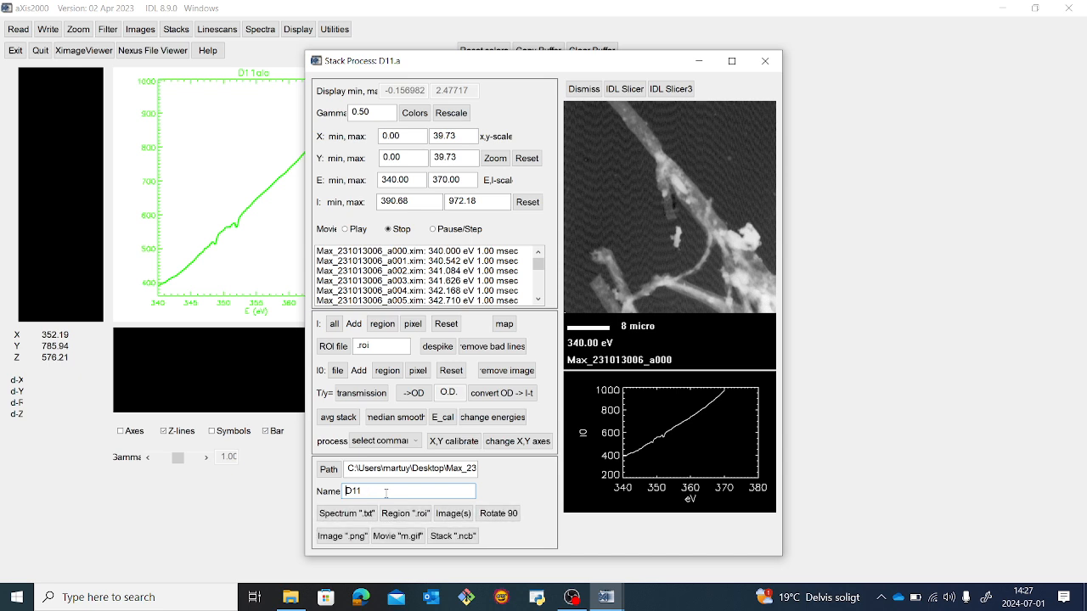
pyautogui.write('aod')
pyautogui.click(466, 540)
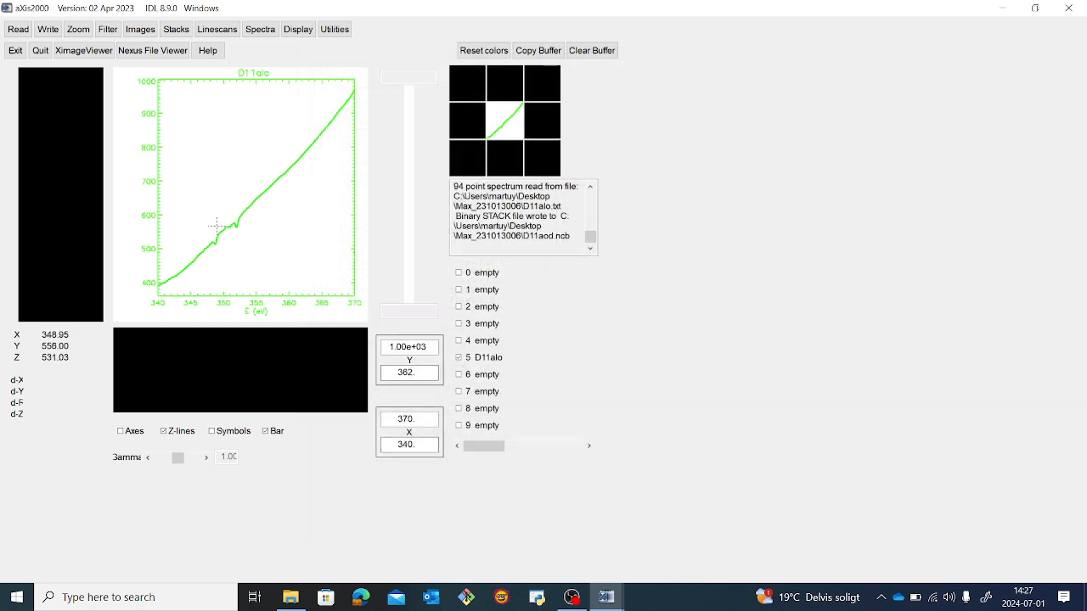
# Step: Open the D11aod.ncb stack in Stack Process without an alignment file and reposition its window
pyautogui.click(169, 33)
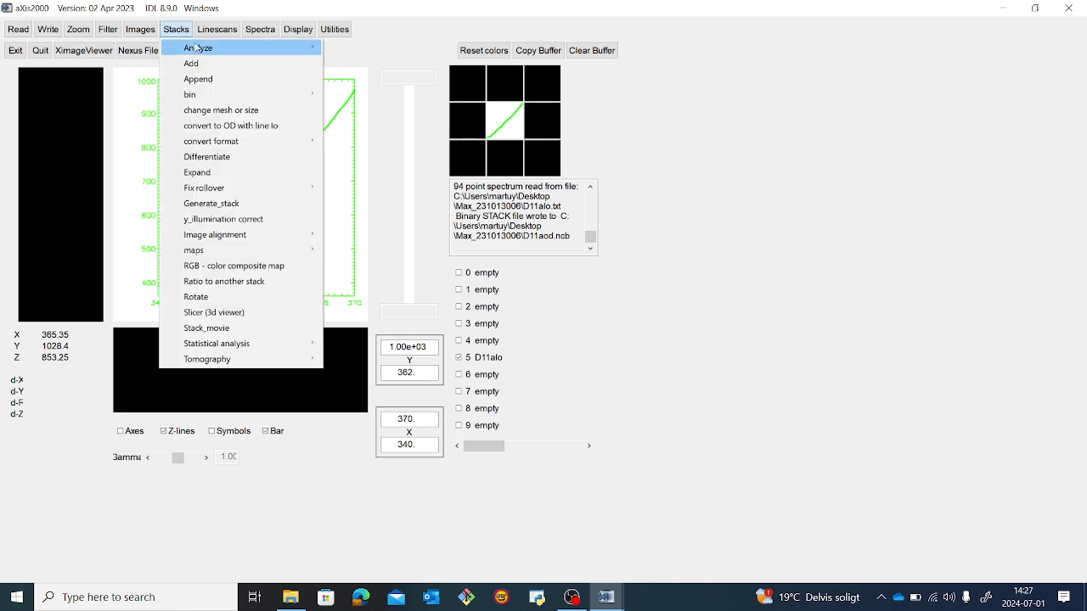
pyautogui.moveTo(207, 50)
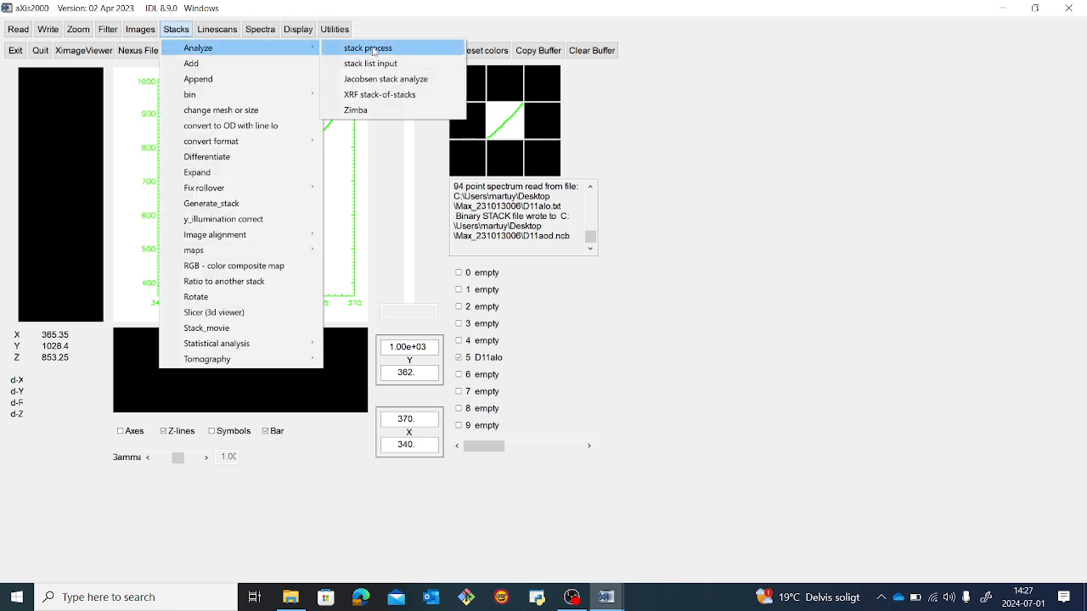
pyautogui.click(373, 50)
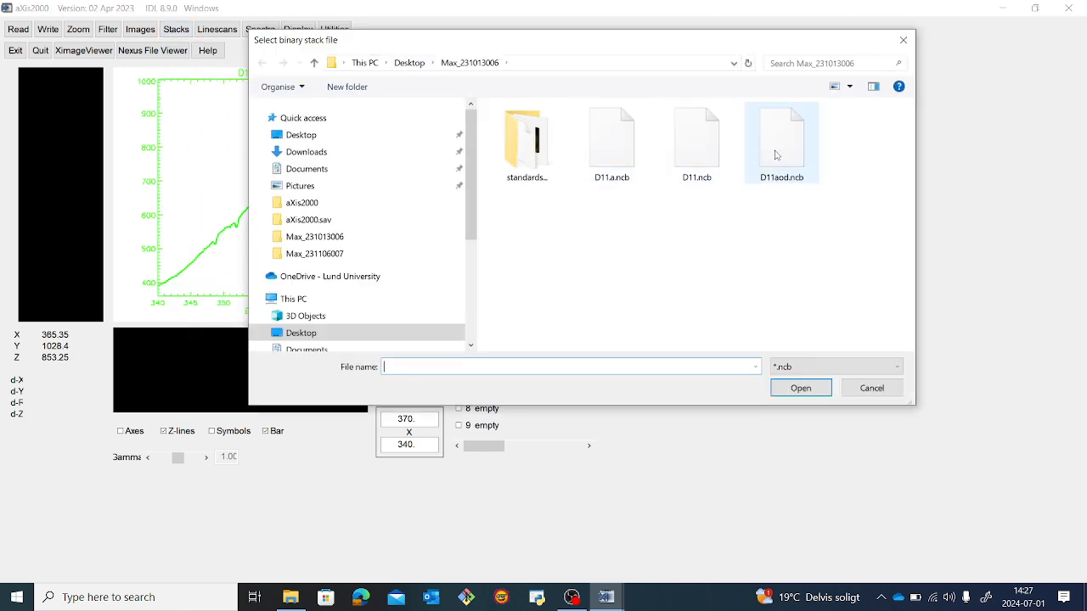
pyautogui.doubleClick(775, 154)
pyautogui.click(582, 353)
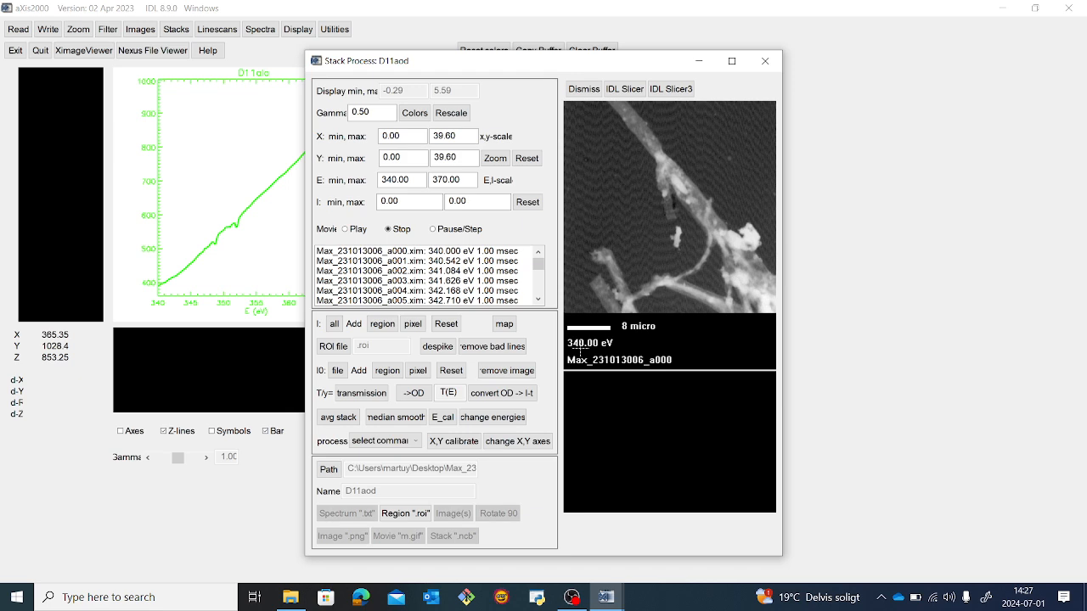
pyautogui.moveTo(497, 68); pyautogui.dragTo(520, 32)
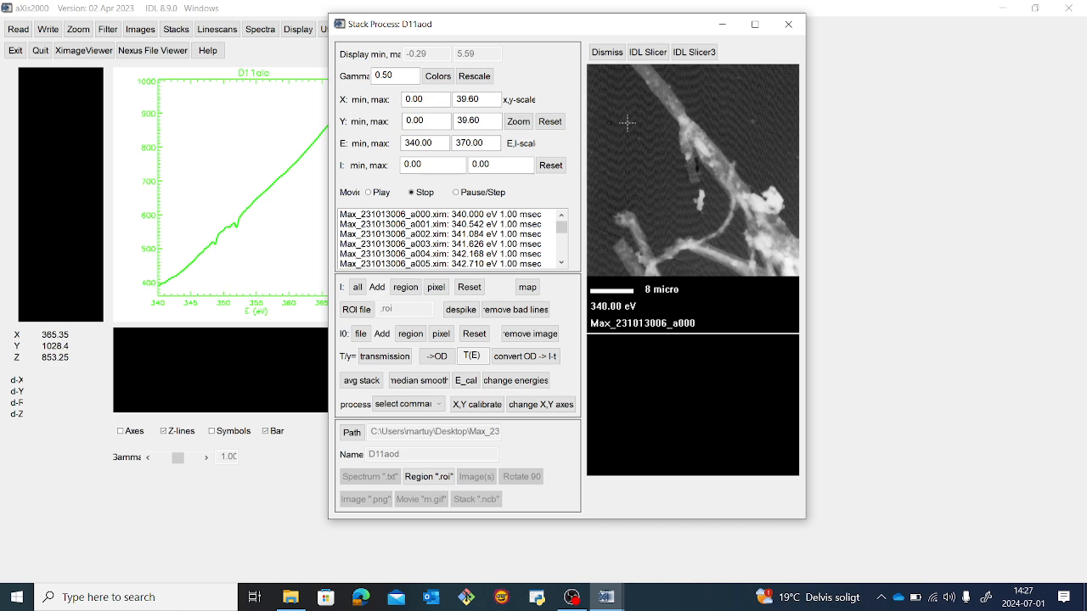
# Step: Plot the spectrum of the entire D11aod image area and reset the selection
pyautogui.click(356, 289)
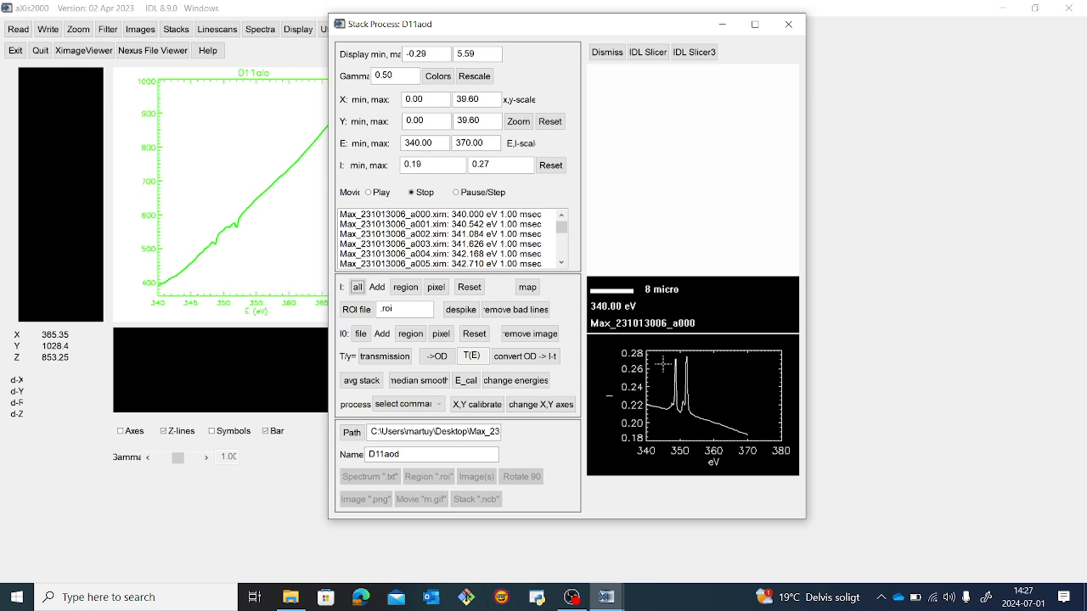
pyautogui.click(411, 454)
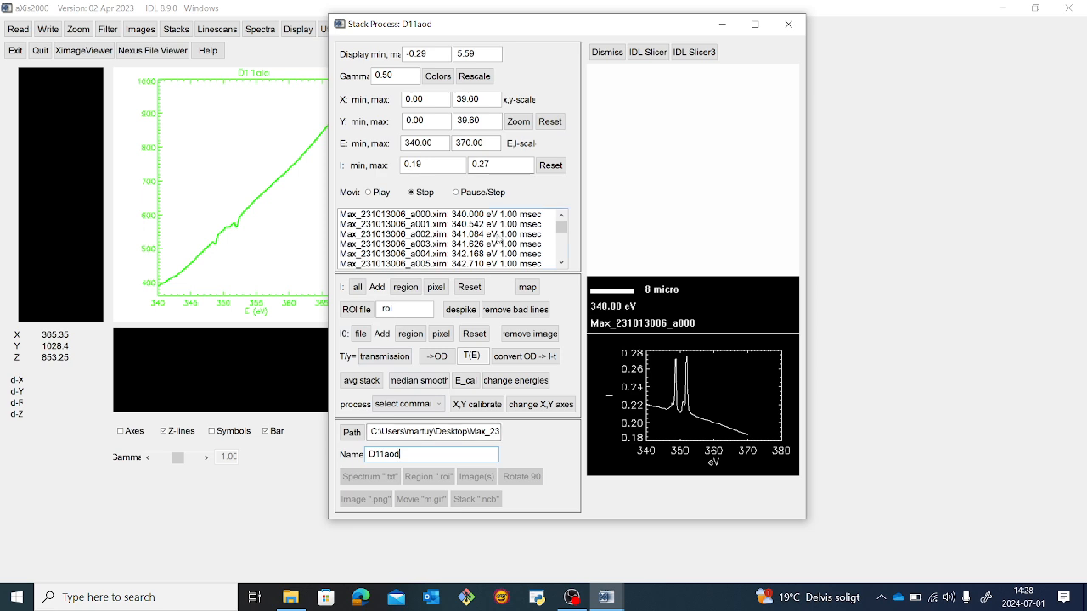
pyautogui.click(469, 288)
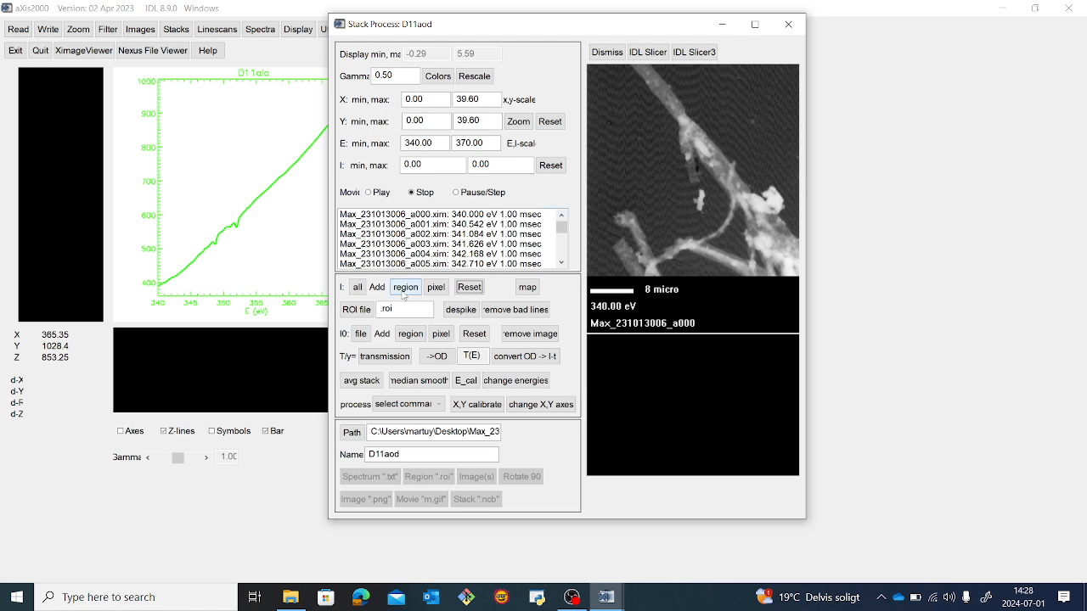
# Step: Outline a small region on the upper part of the thick filament and accept it as the I region
pyautogui.click(404, 290)
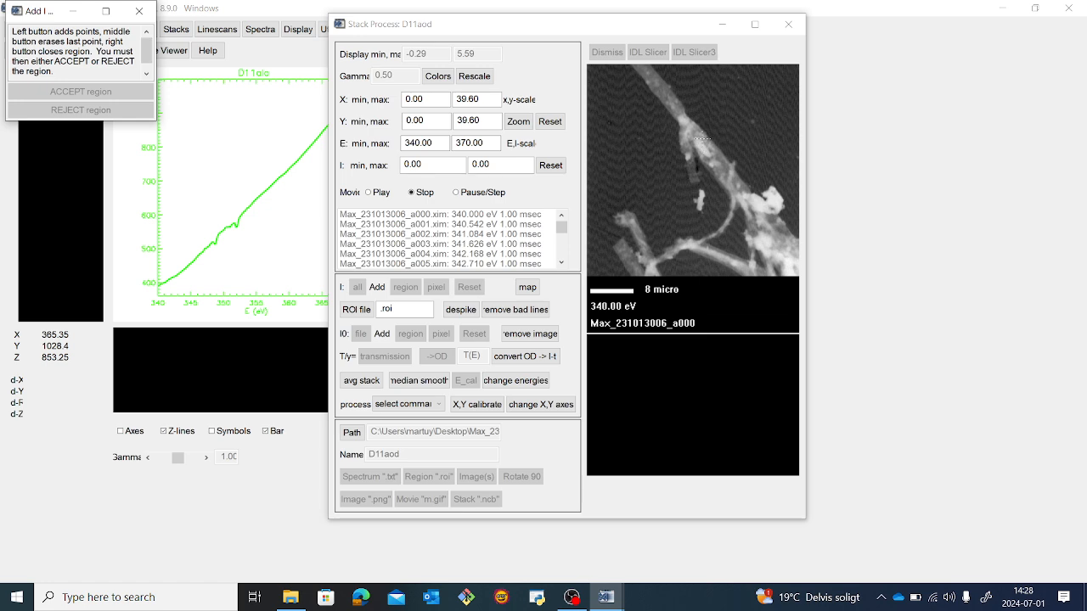
pyautogui.click(696, 139)
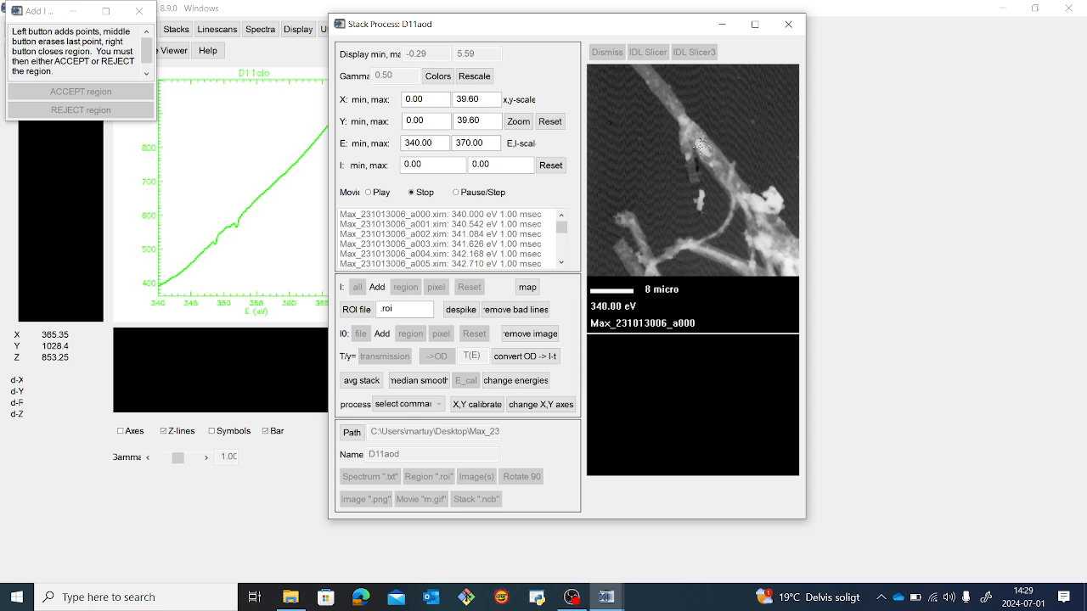
pyautogui.rightClick(701, 148)
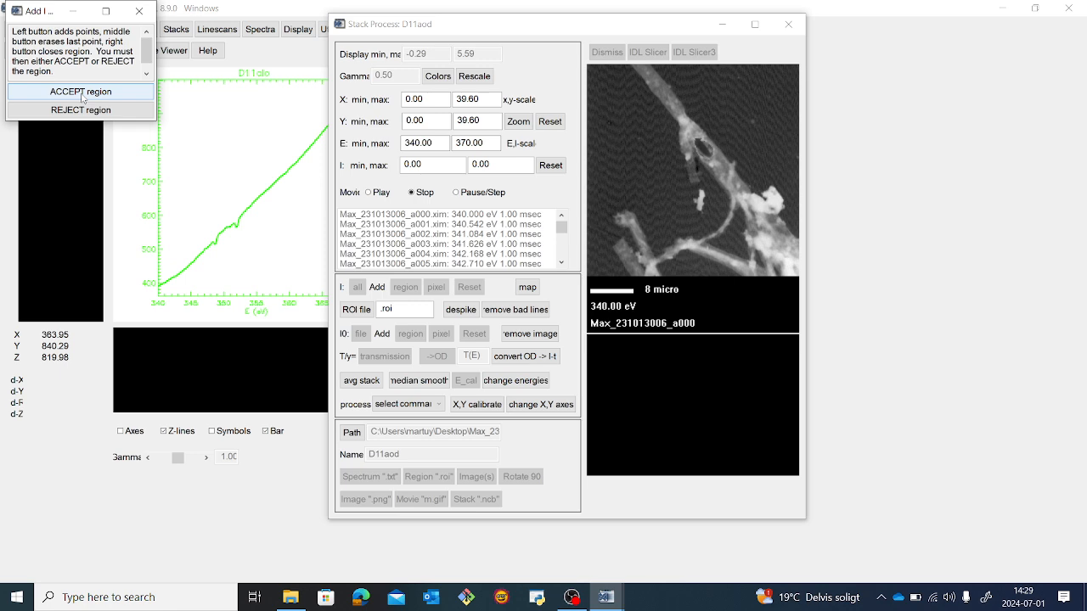
pyautogui.click(80, 91)
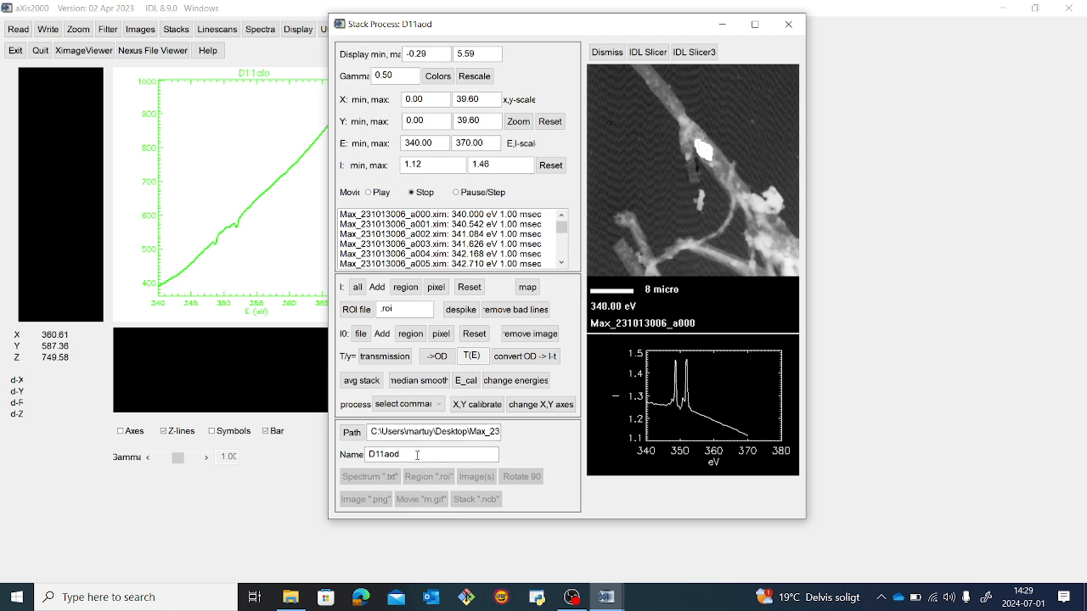
# Step: Save the region's spectrum in .txt format as D11aodregion
pyautogui.click(417, 455)
pyautogui.press('Return')
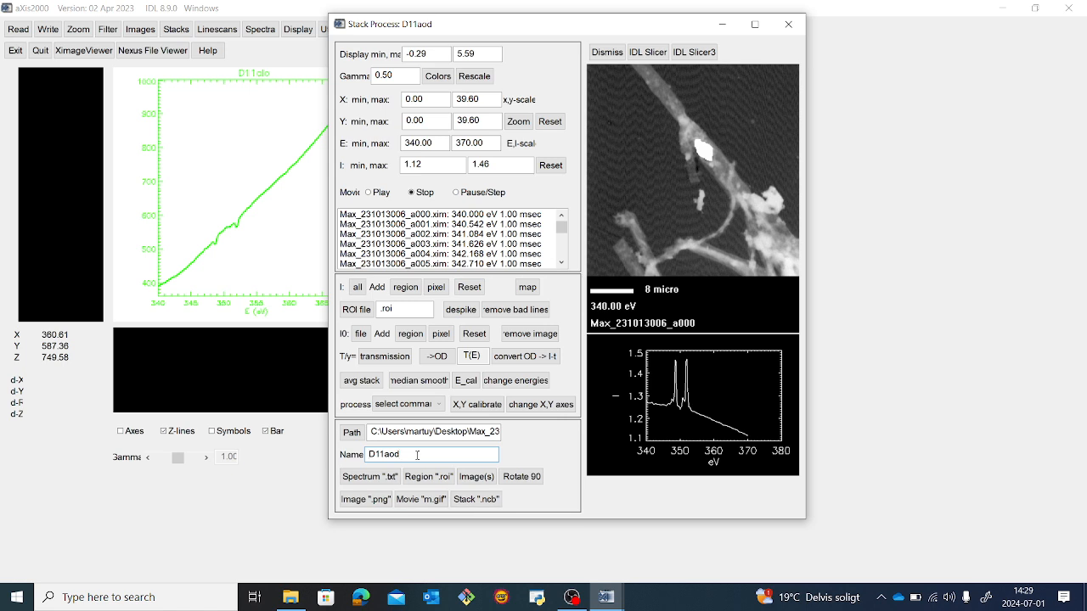
pyautogui.write('region')
pyautogui.click(385, 481)
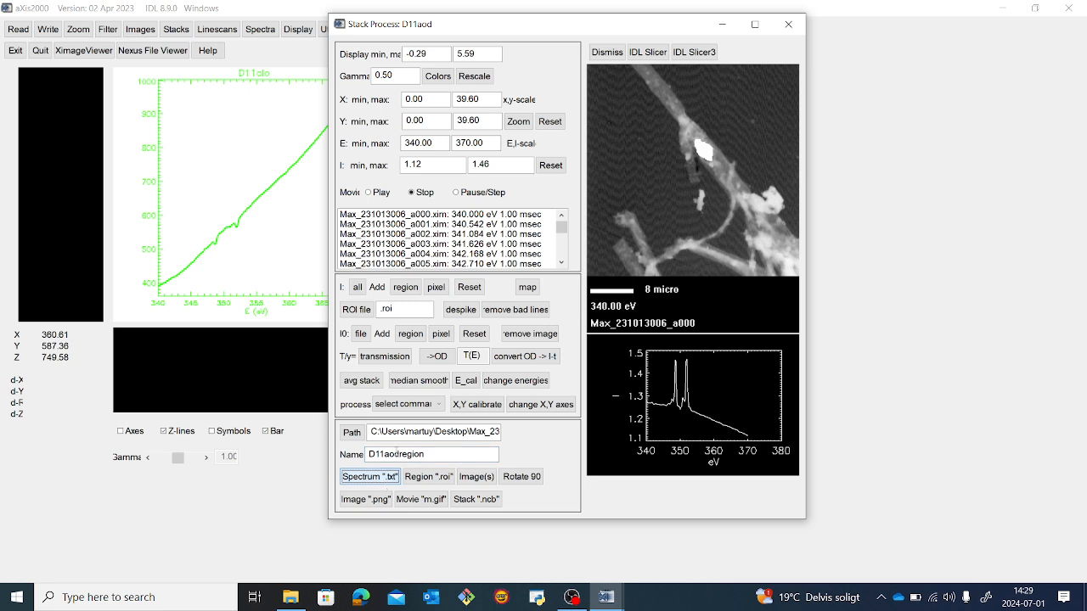
# Step: Replace the I region with a single pixel on the thick filament to view its spectrum, and reset the selection
pyautogui.click(474, 292)
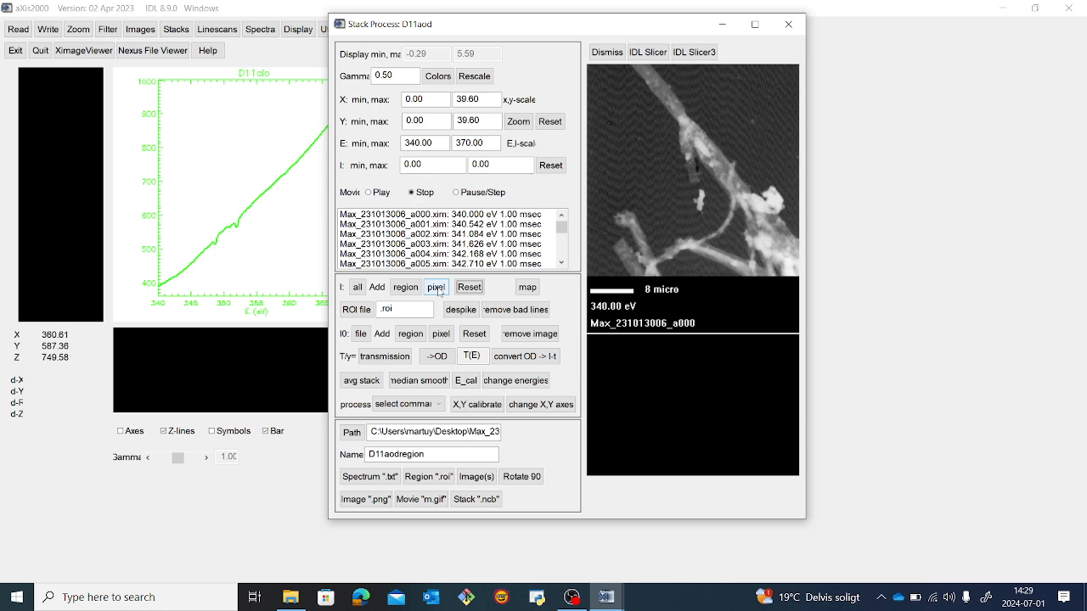
pyautogui.click(436, 288)
pyautogui.click(716, 169)
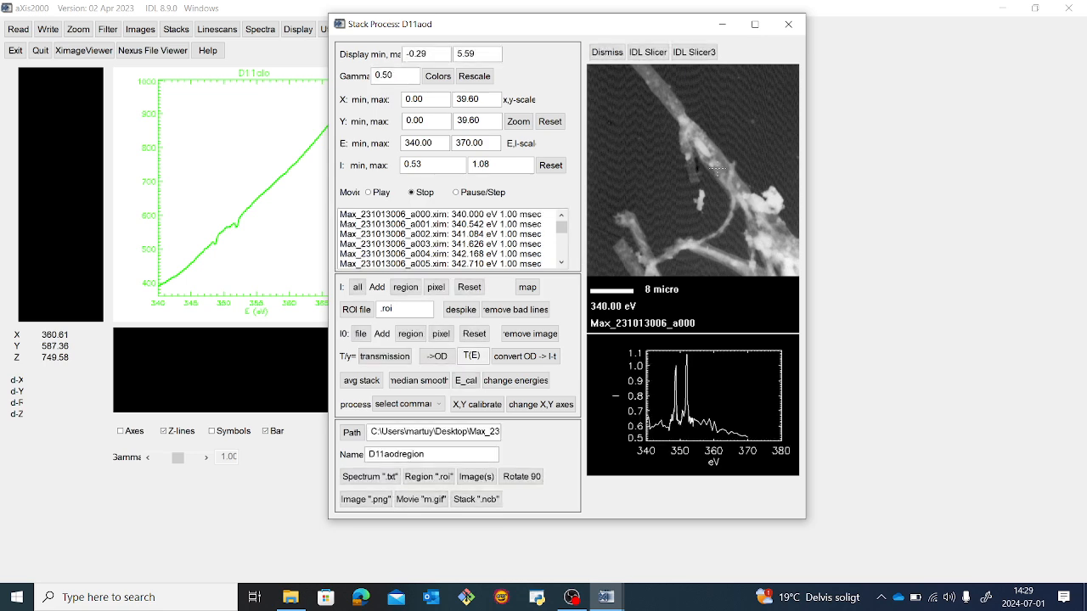
pyautogui.click(470, 287)
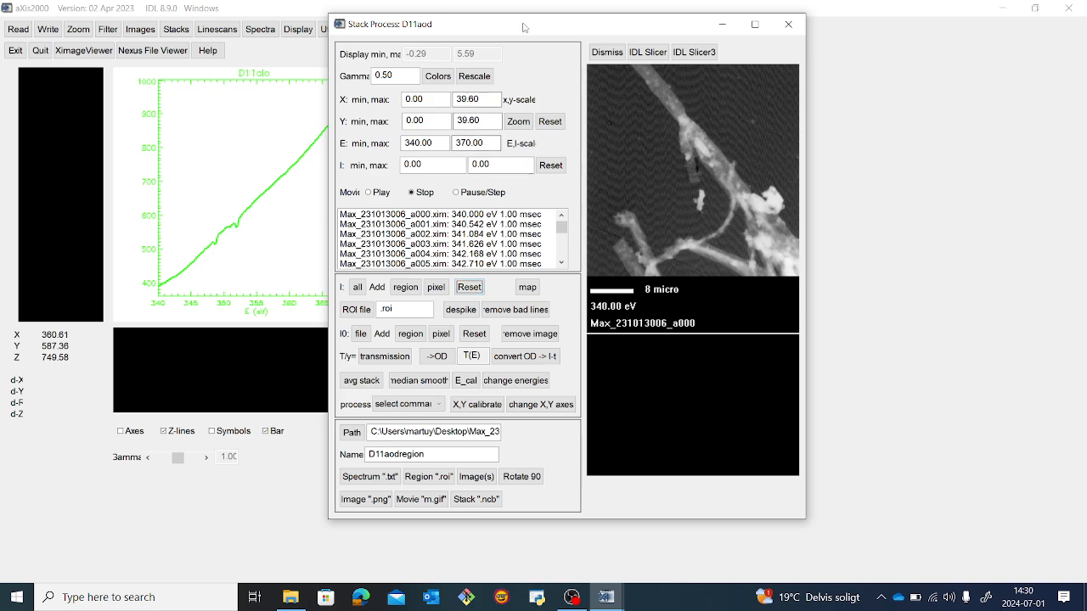
# Step: Close the current stack window and reopen the binary stack file D11aod.ncb for stack analysis
pyautogui.moveTo(597, 33); pyautogui.dragTo(720, 34)
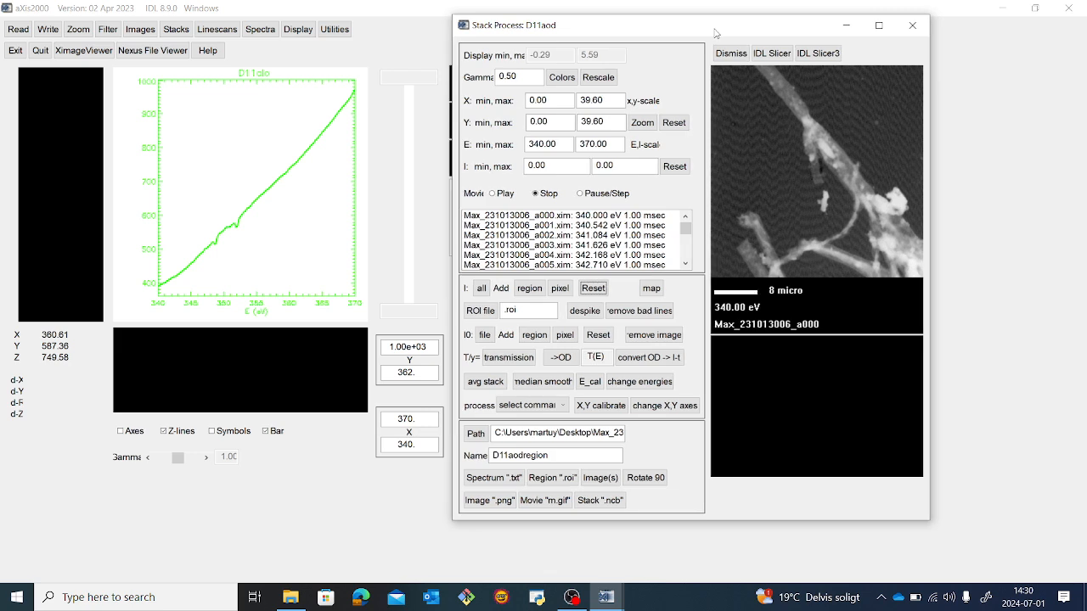
pyautogui.click(916, 32)
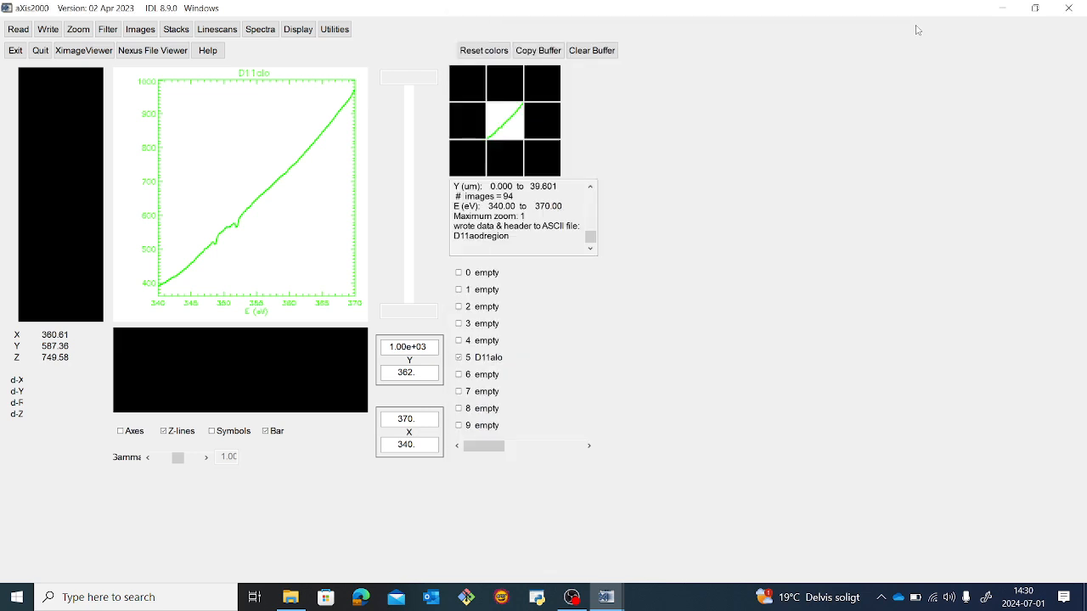
pyautogui.click(141, 30)
pyautogui.moveTo(174, 30)
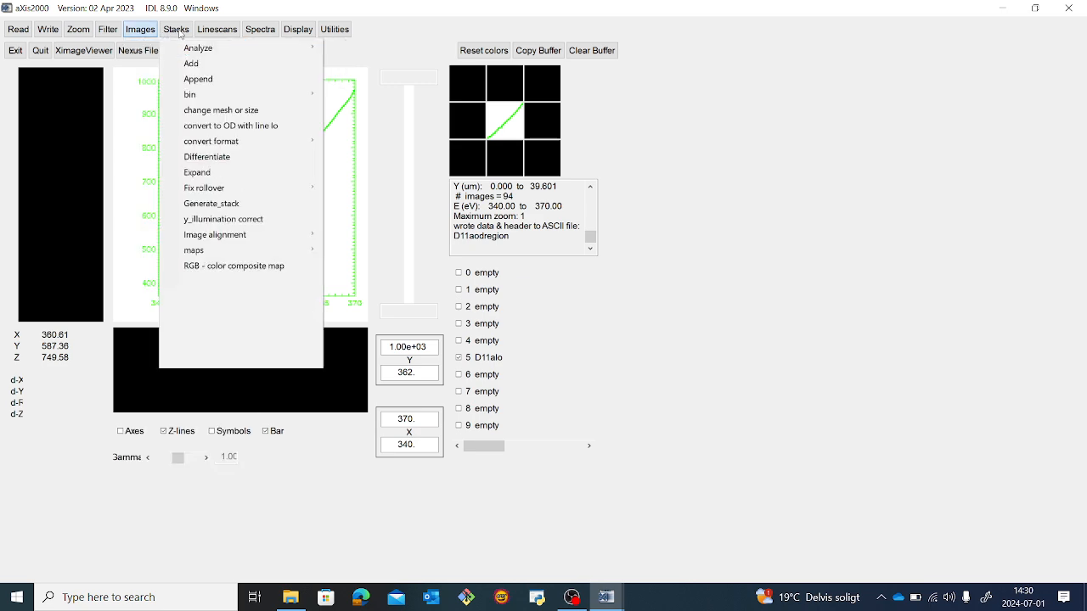
pyautogui.moveTo(198, 51)
pyautogui.click(394, 48)
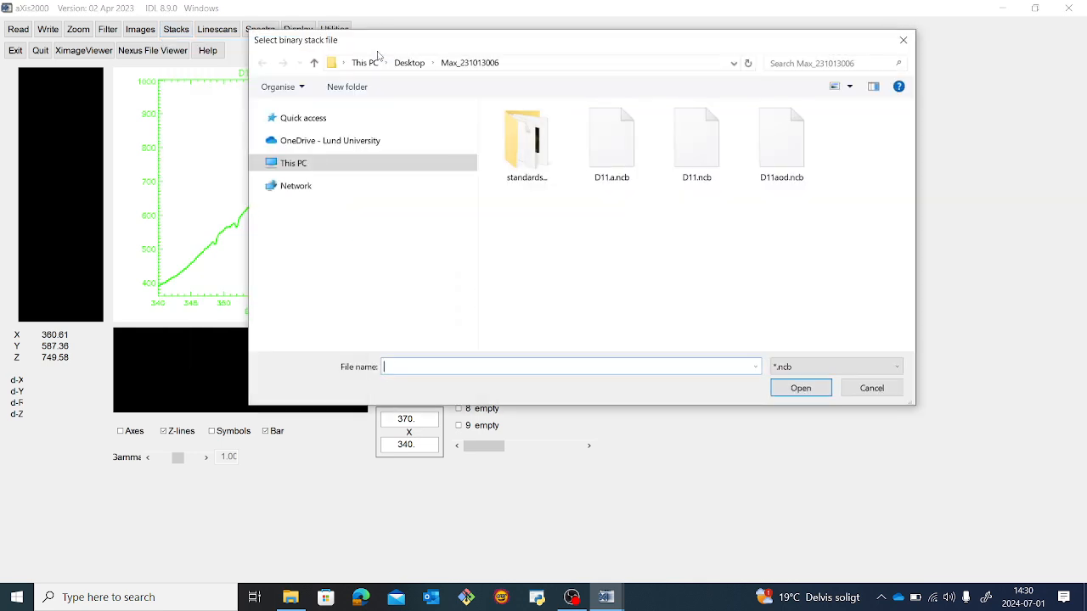
pyautogui.doubleClick(778, 159)
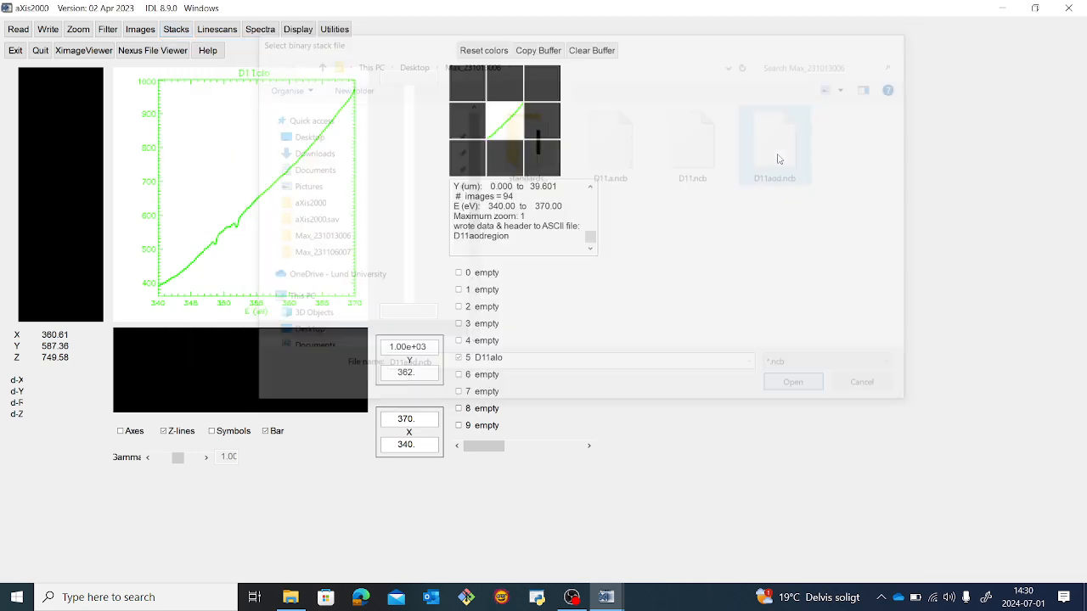
pyautogui.click(588, 348)
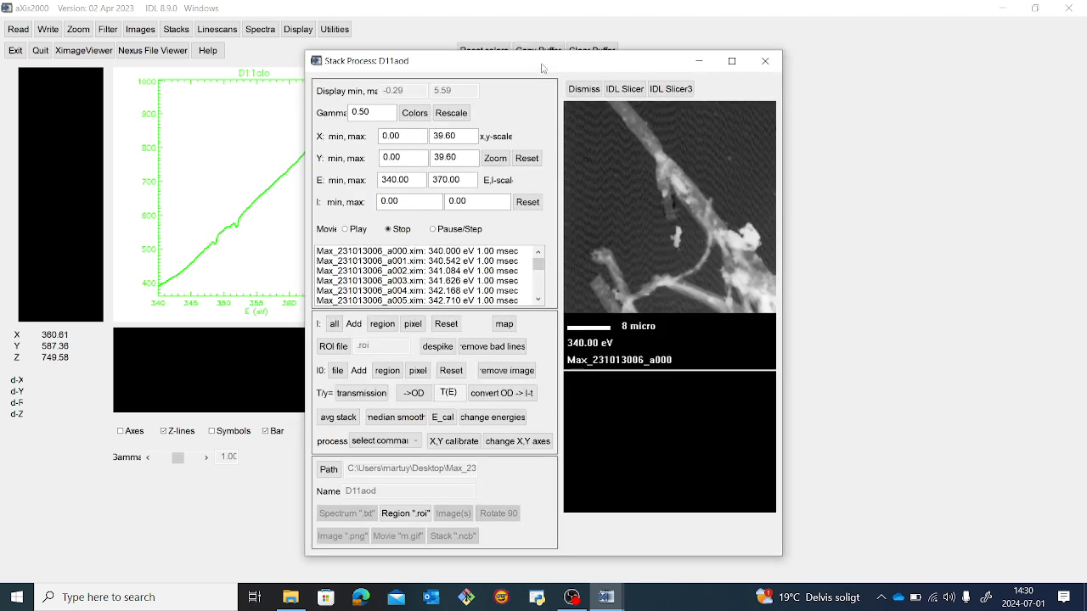
pyautogui.moveTo(543, 69); pyautogui.dragTo(637, 42)
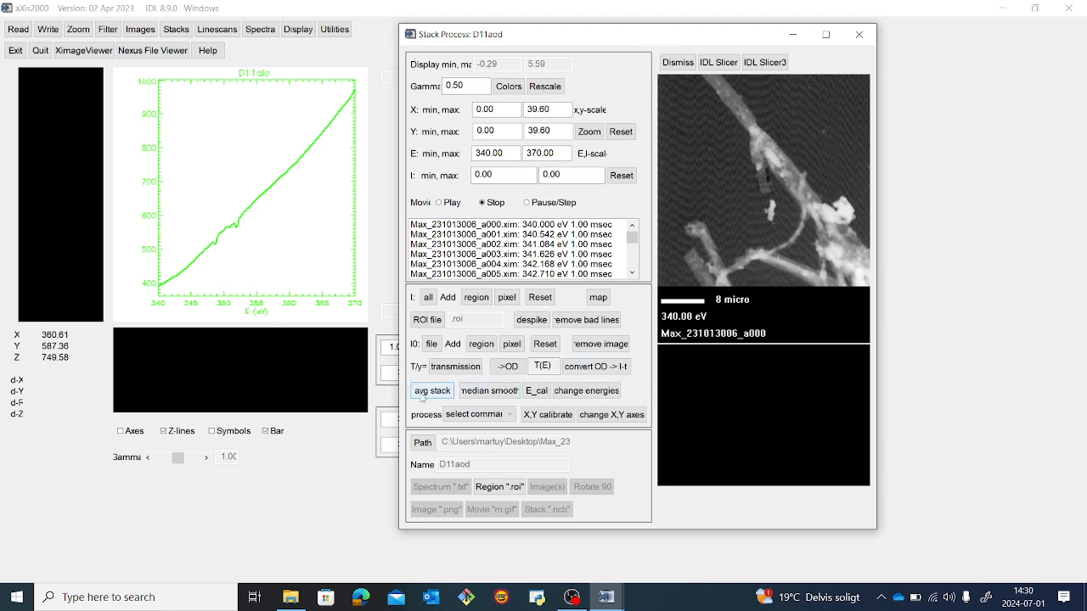
# Step: Average the D11aod stack, store the average image in buffer 1 and save it as average
pyautogui.click(432, 394)
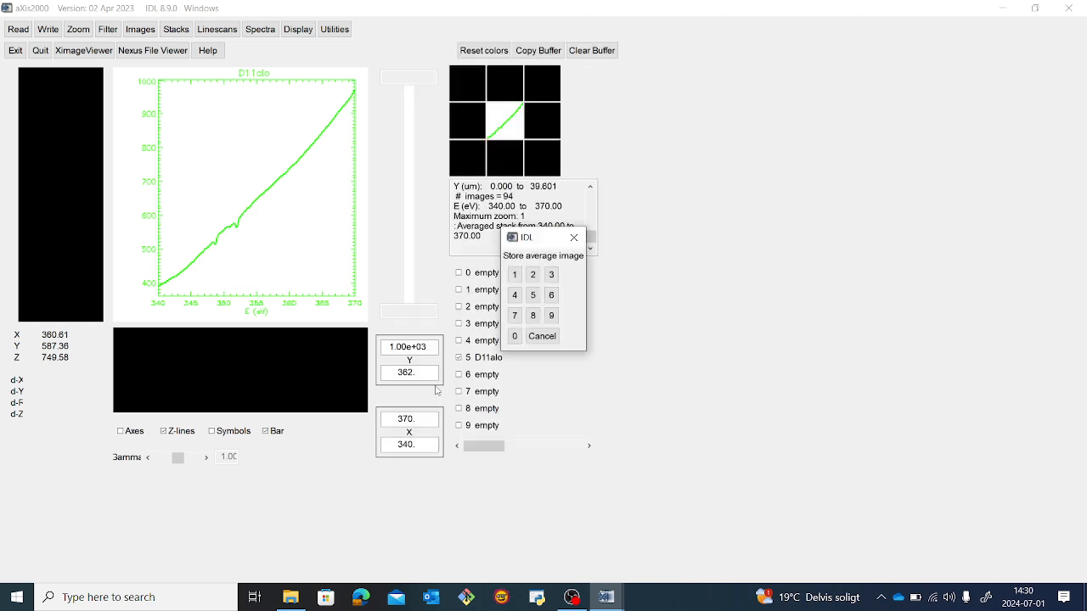
pyautogui.click(515, 275)
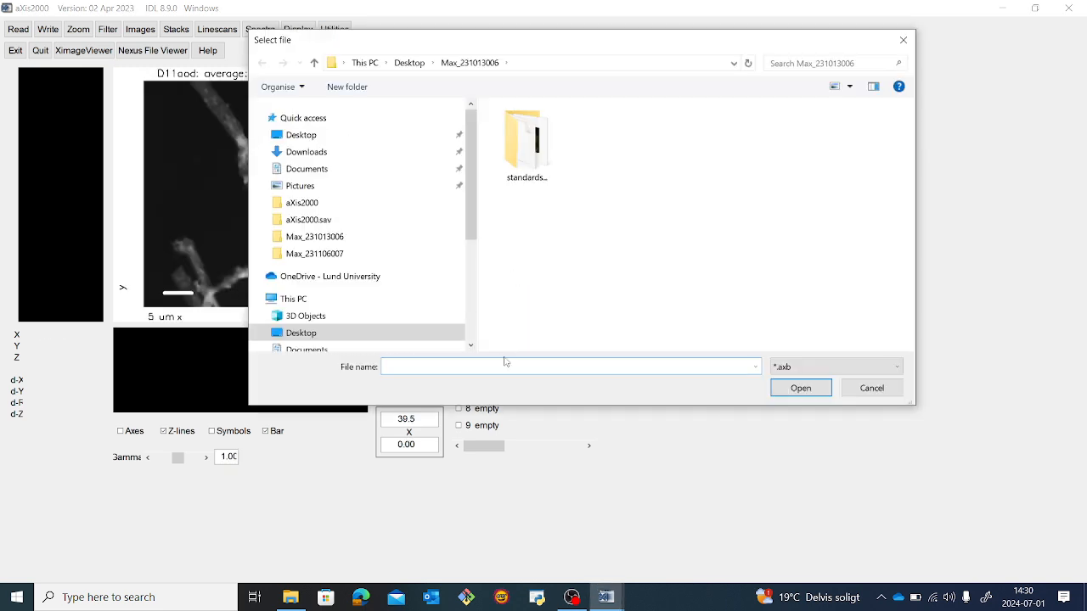
pyautogui.write('average')
pyautogui.press('Return')
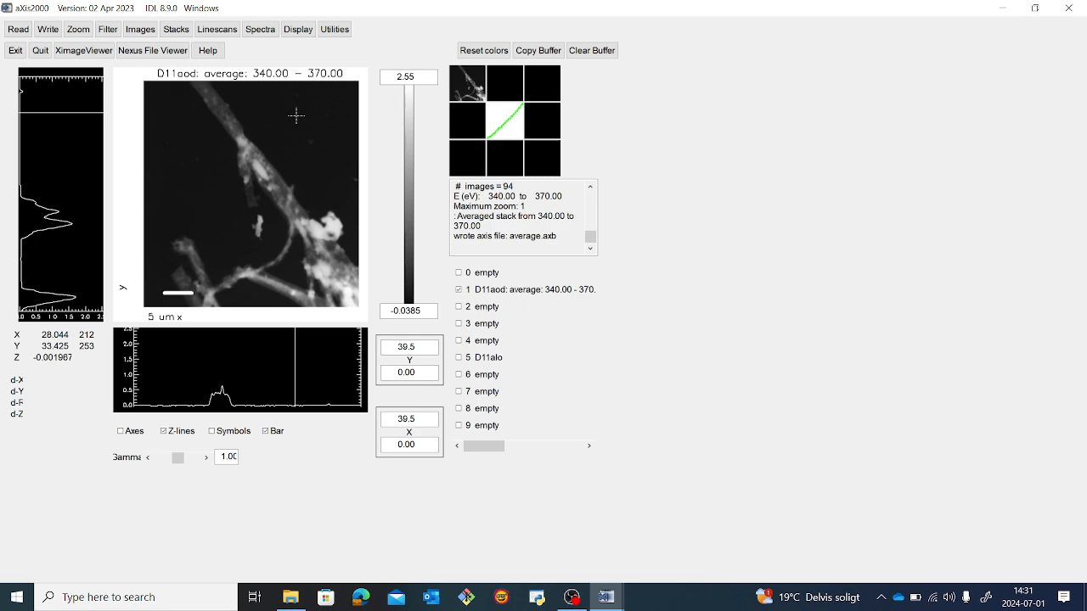
# Step: Start generating a histogram threshold mask from the averaged D11aod image and place the ROI selector clear of the image
pyautogui.click(141, 31)
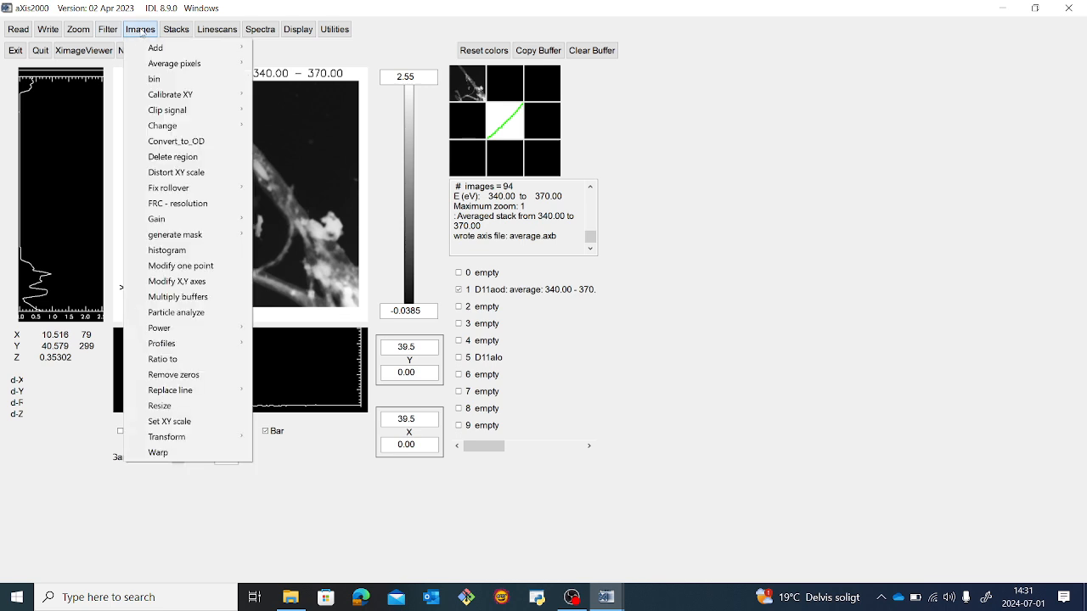
pyautogui.moveTo(183, 235)
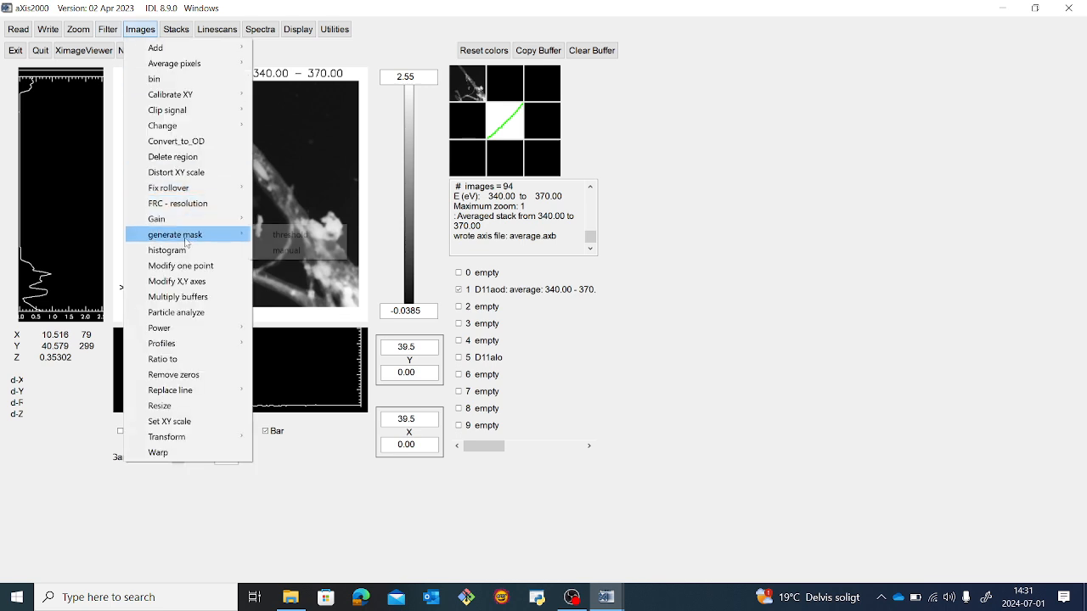
pyautogui.moveTo(305, 242)
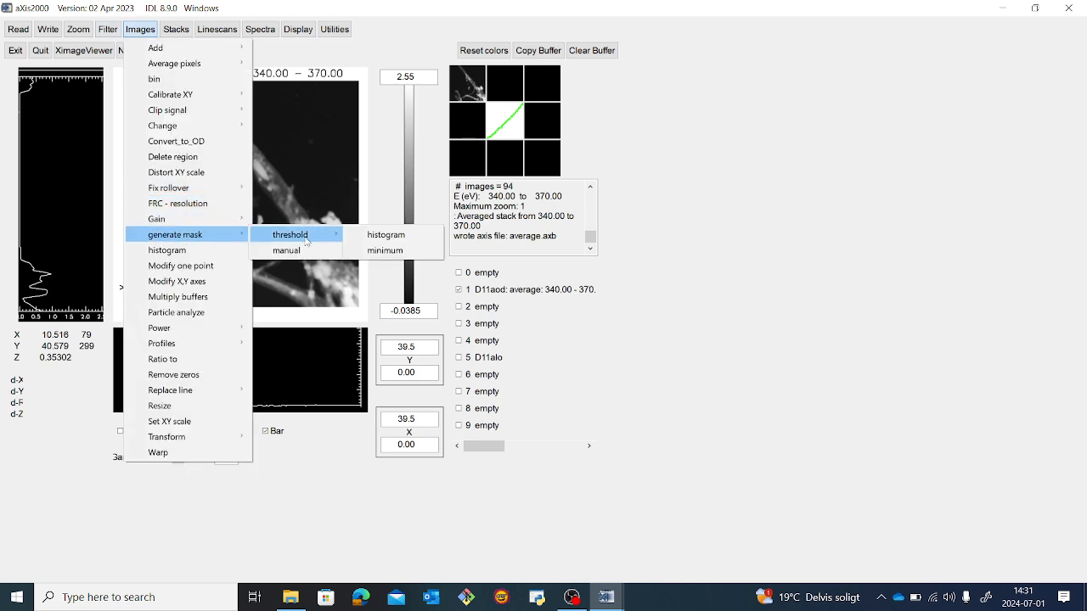
pyautogui.click(385, 237)
pyautogui.moveTo(302, 13); pyautogui.dragTo(762, 84)
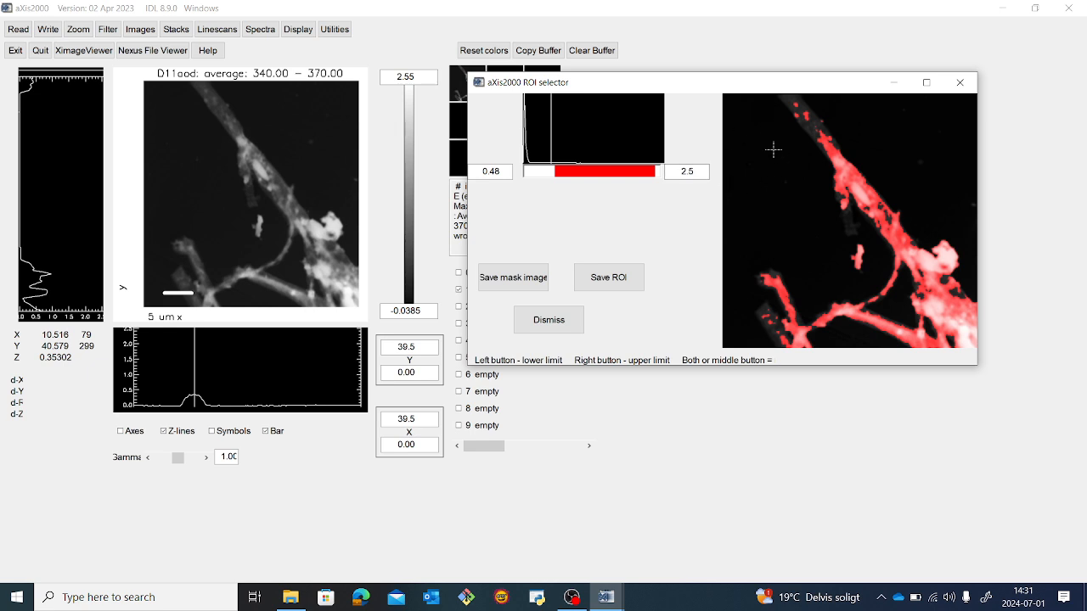
pyautogui.moveTo(660, 88); pyautogui.dragTo(669, 38)
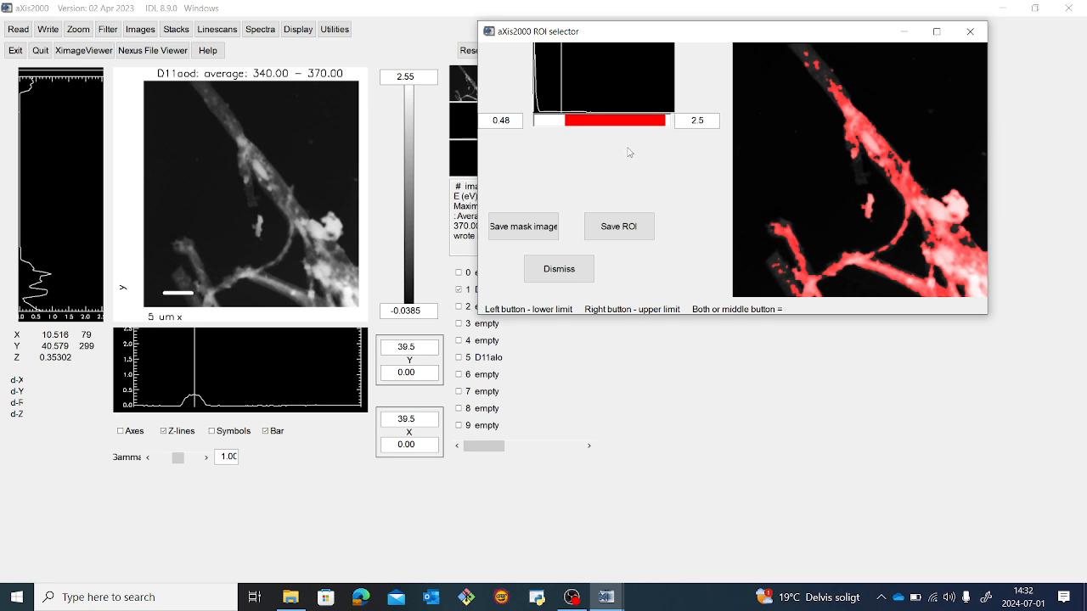
# Step: Save the thresholded region of interest as 0.48-2.5.roi
pyautogui.click(619, 227)
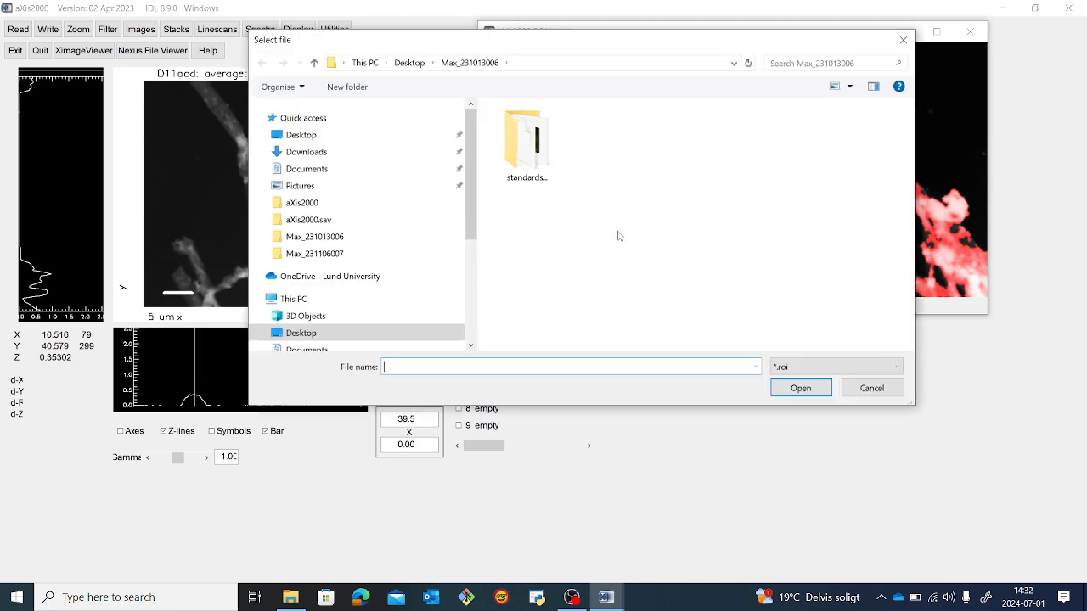
pyautogui.write('0.48-2.5.roi')
pyautogui.press('Return')
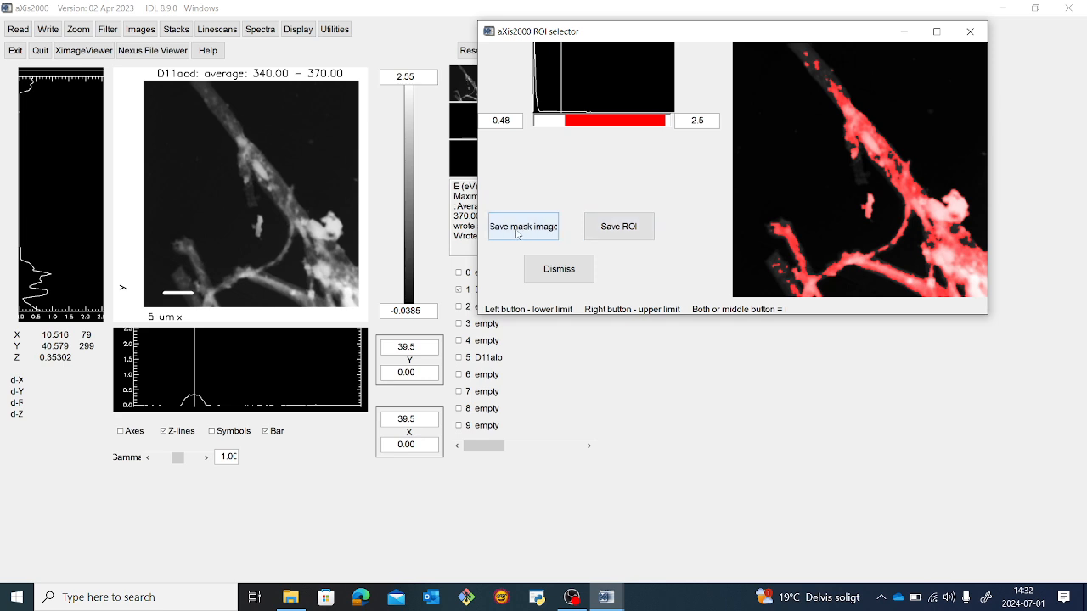
# Step: Store the mask image in buffer 2 and write it as an AXIS file named x
pyautogui.click(520, 228)
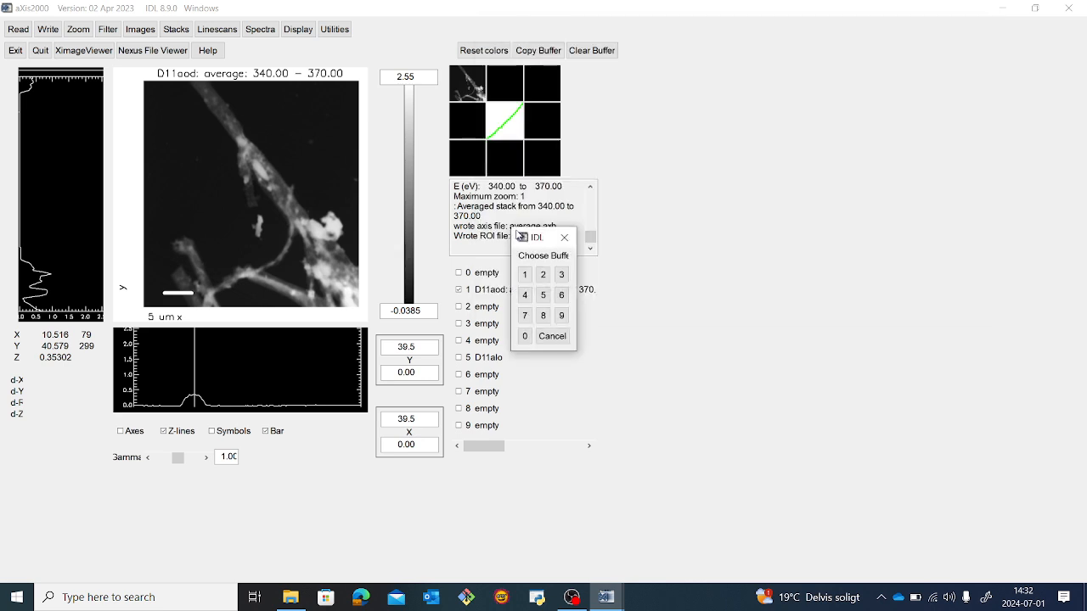
pyautogui.click(542, 275)
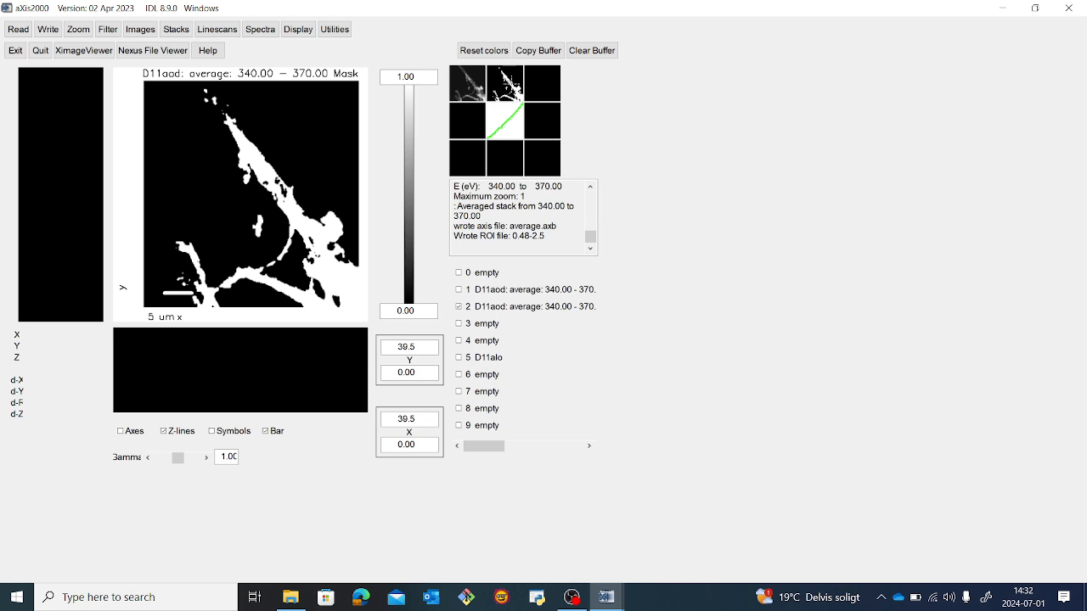
pyautogui.click(47, 30)
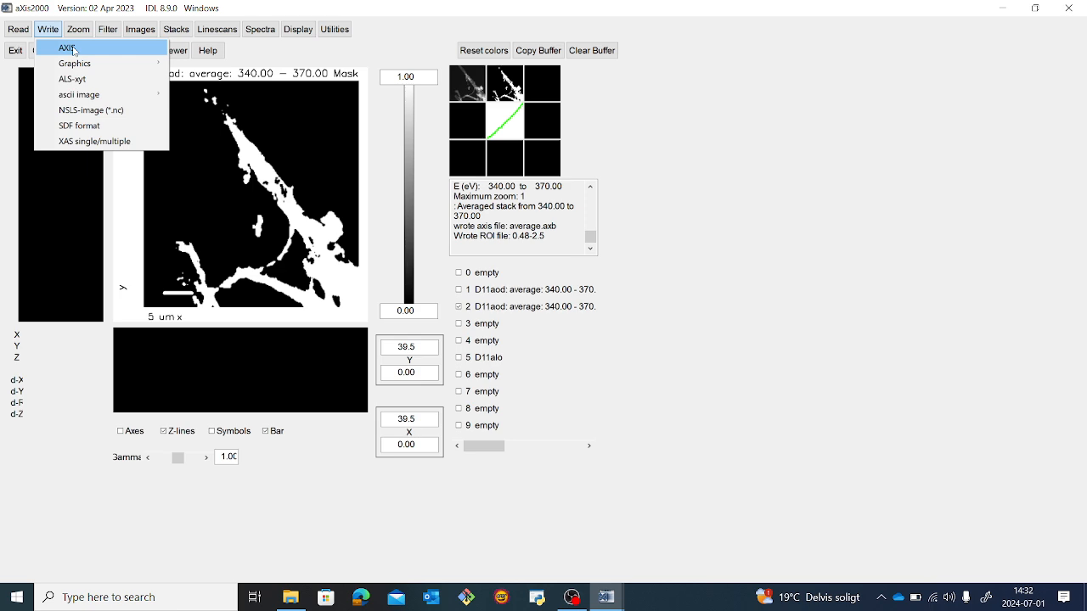
pyautogui.moveTo(83, 69)
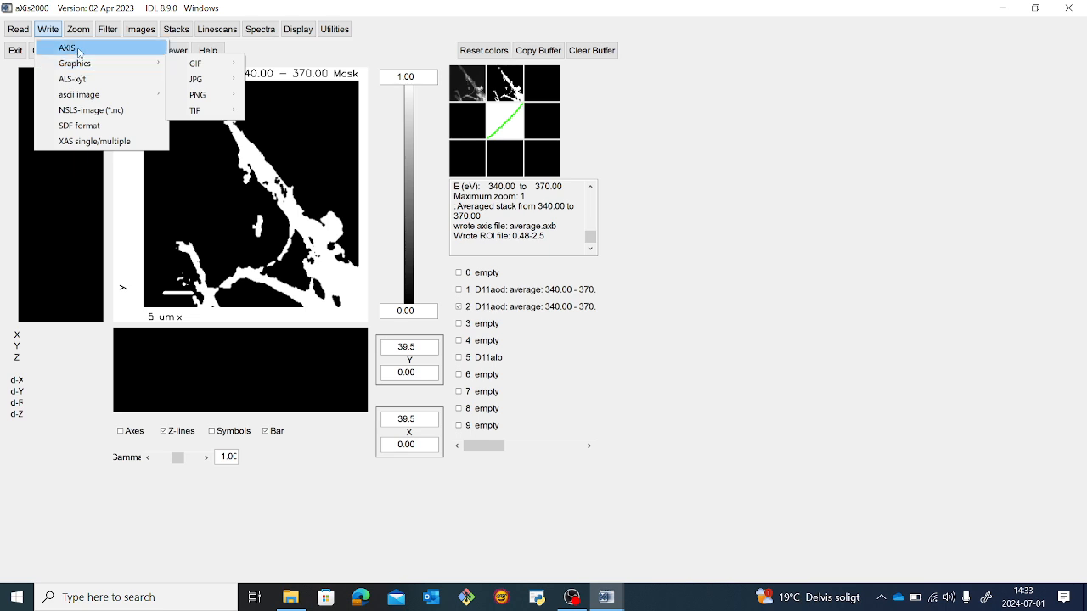
pyautogui.click(68, 48)
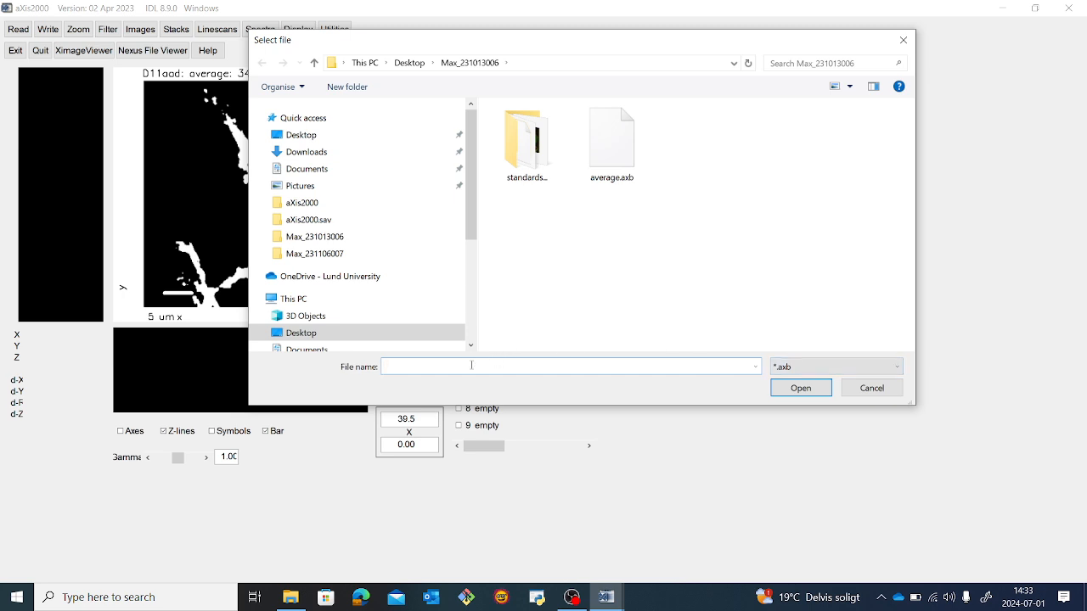
pyautogui.write('x')
pyautogui.press('Return')
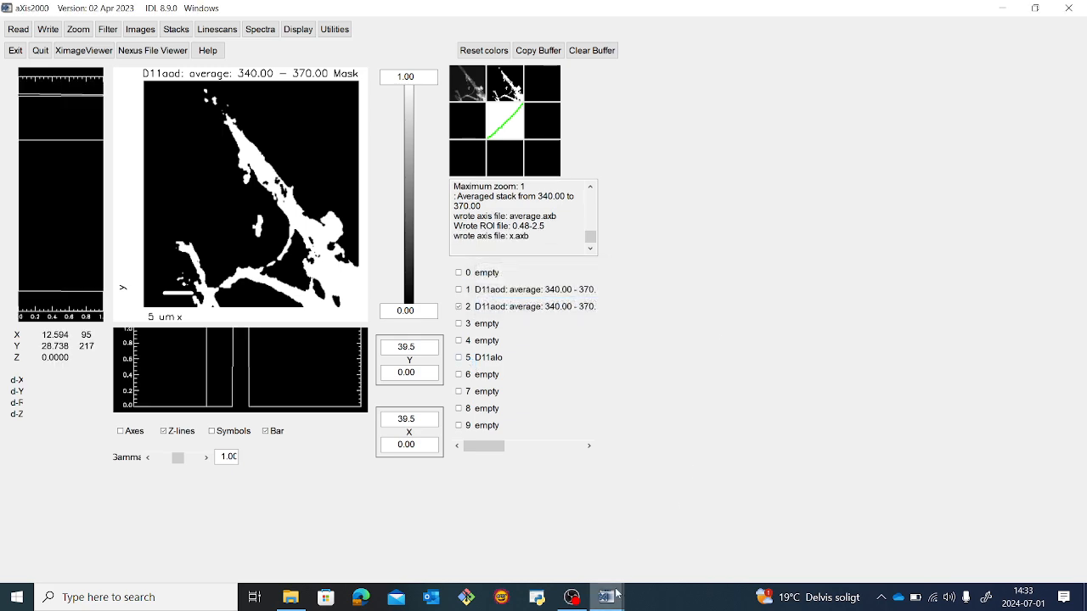
# Step: Display the average image from buffer 1 again and bring back the ROI selector
pyautogui.moveTo(606, 597)
pyautogui.click(834, 538)
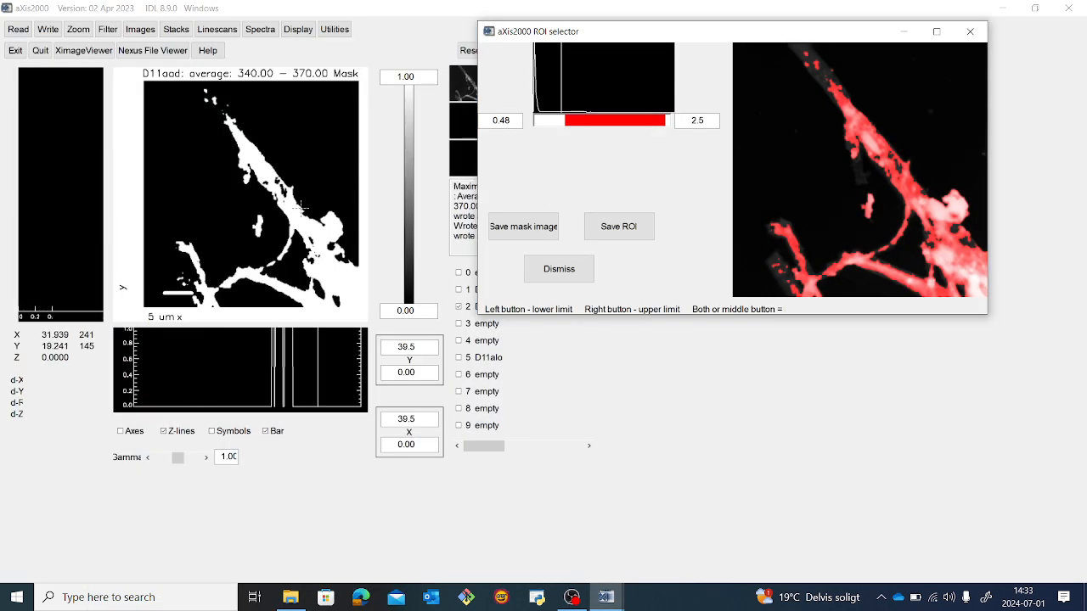
pyautogui.click(465, 74)
pyautogui.moveTo(605, 597)
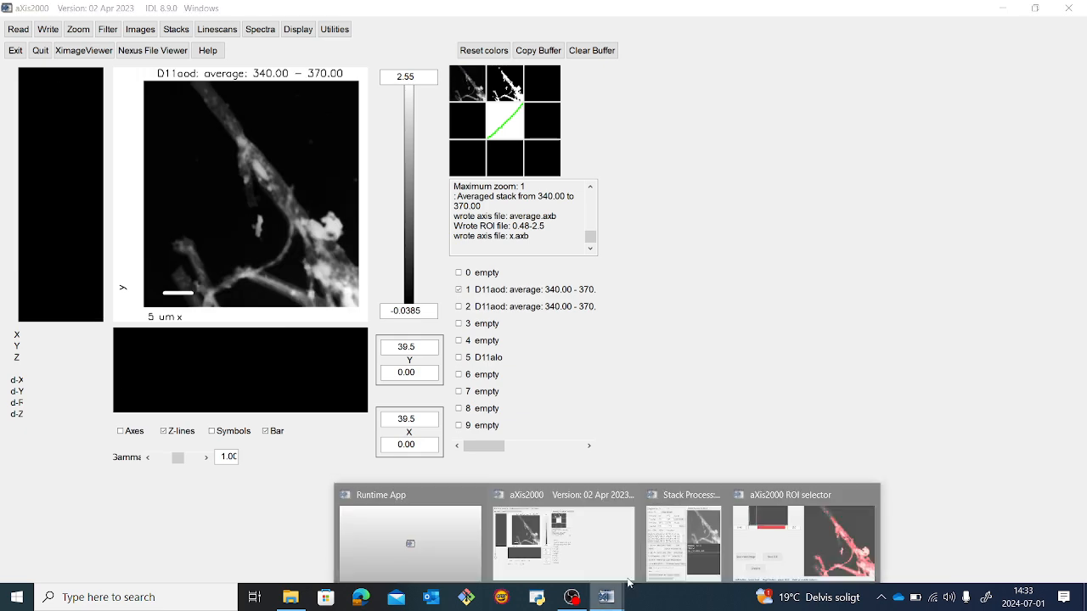
pyautogui.click(817, 533)
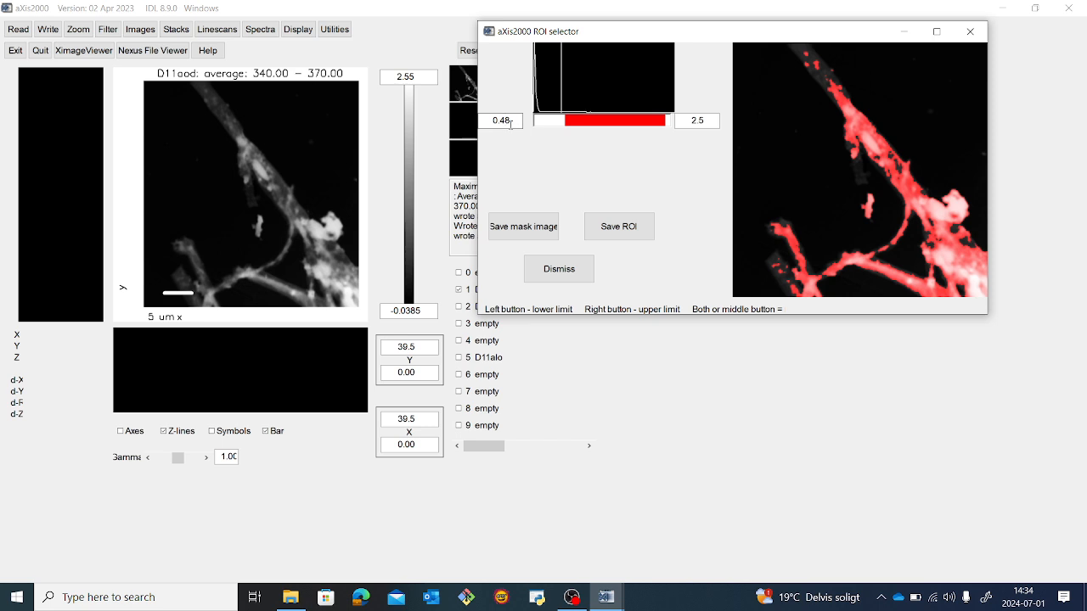
# Step: Set the ROI threshold limits to 0.48 and 1.0
pyautogui.click(661, 119)
pyautogui.click(513, 121)
pyautogui.press('BackSpace')
pyautogui.write('3')
pyautogui.press('BackSpace')
pyautogui.write('8')
pyautogui.moveTo(666, 120); pyautogui.dragTo(590, 126)
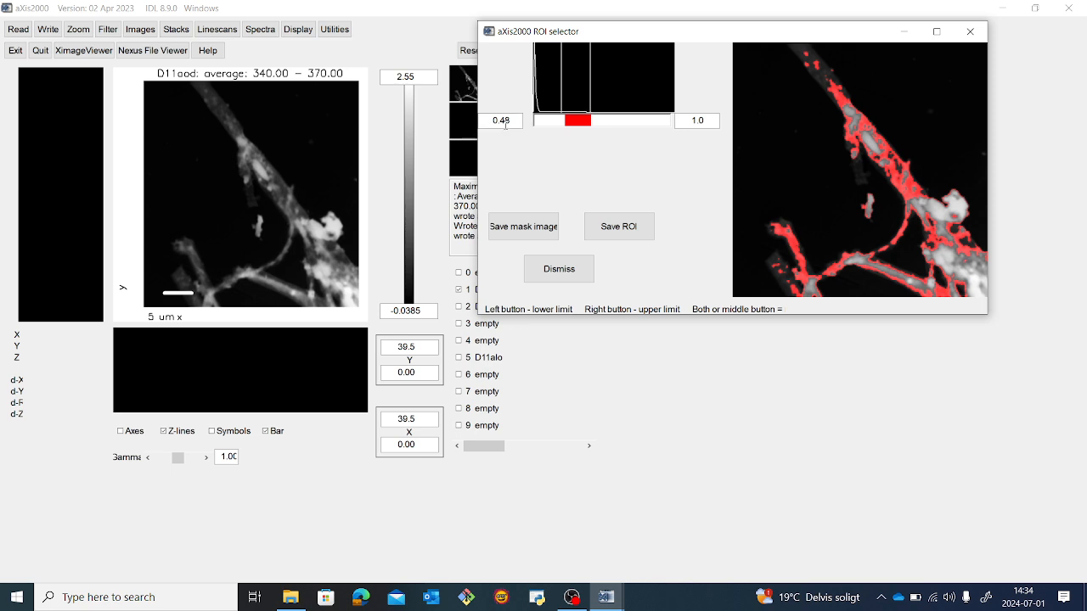
# Step: Save the narrowed region of interest as 0.48-1.roi
pyautogui.click(625, 229)
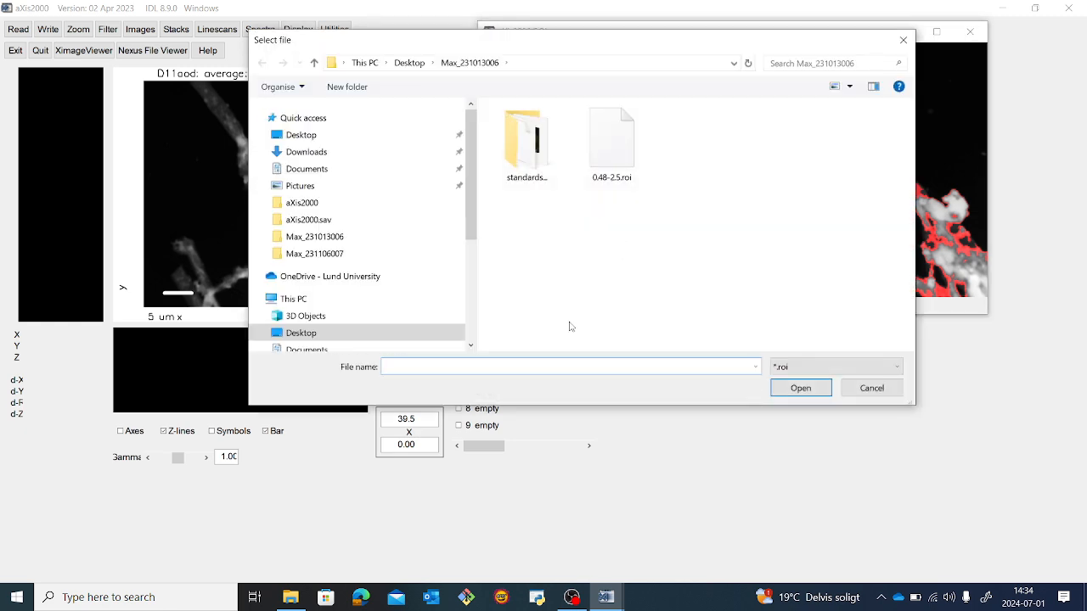
pyautogui.write('0.48')
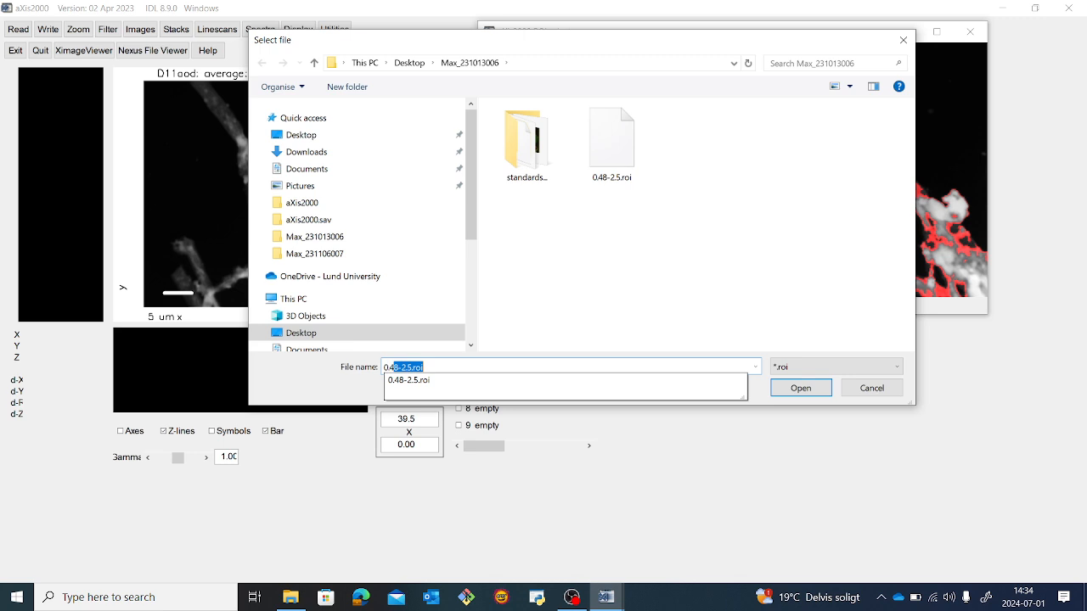
pyautogui.write('-1.roi')
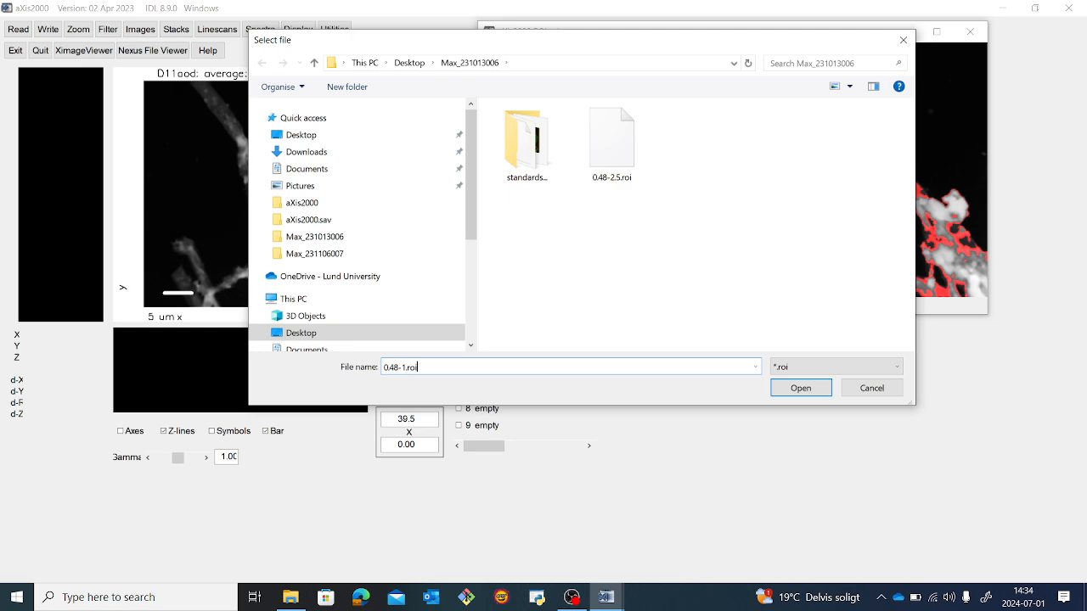
pyautogui.press('Return')
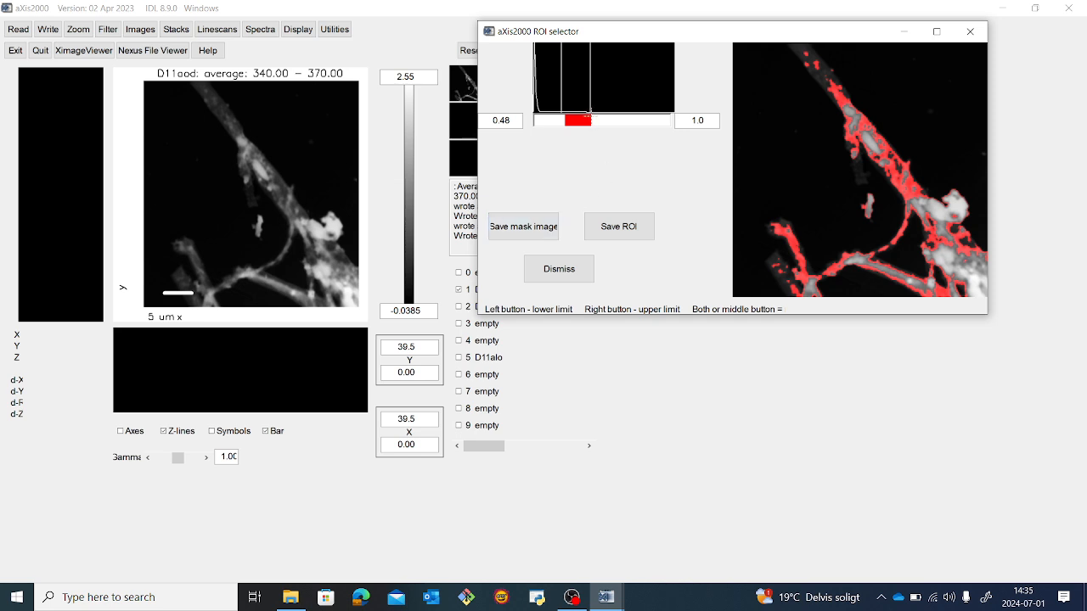
# Step: Set the ROI threshold limits to 1.0 and 2.5 and save the region of interest as 1-2.5.roi
pyautogui.moveTo(589, 113); pyautogui.dragTo(660, 123)
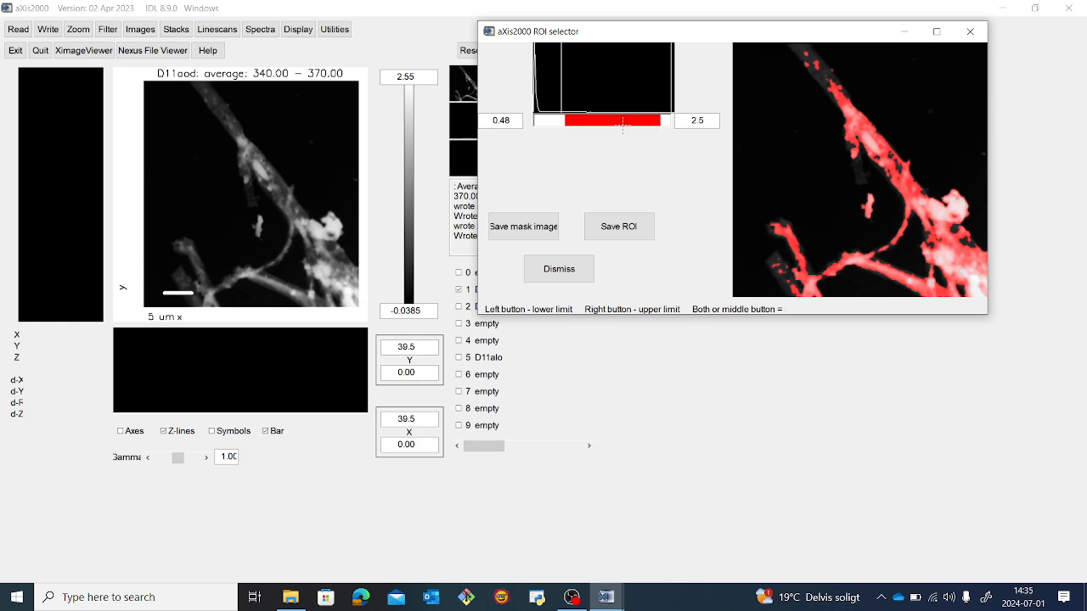
pyautogui.moveTo(567, 121); pyautogui.dragTo(592, 121)
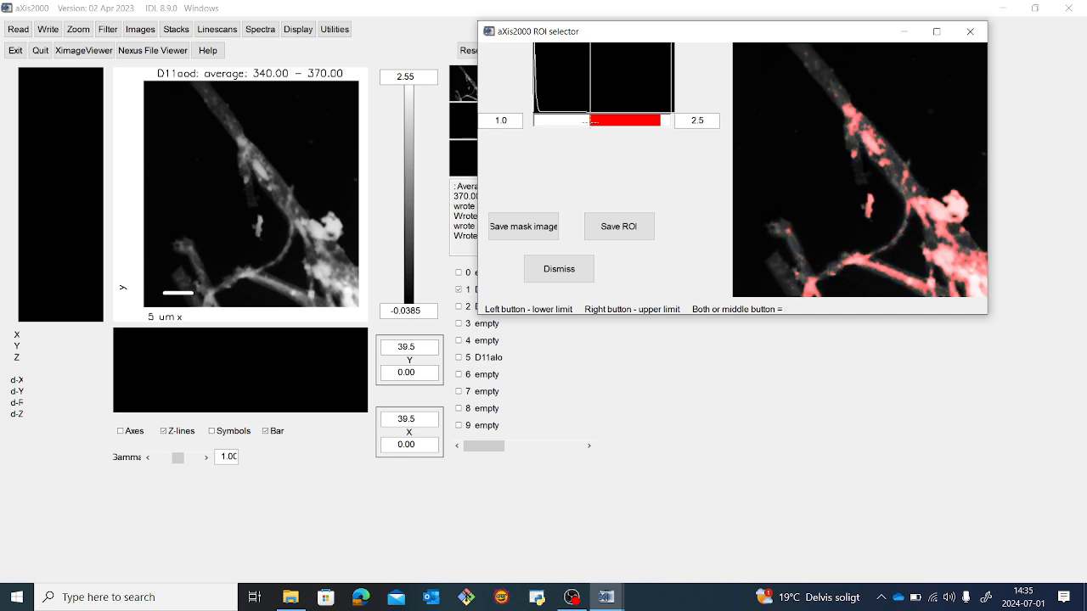
pyautogui.click(619, 230)
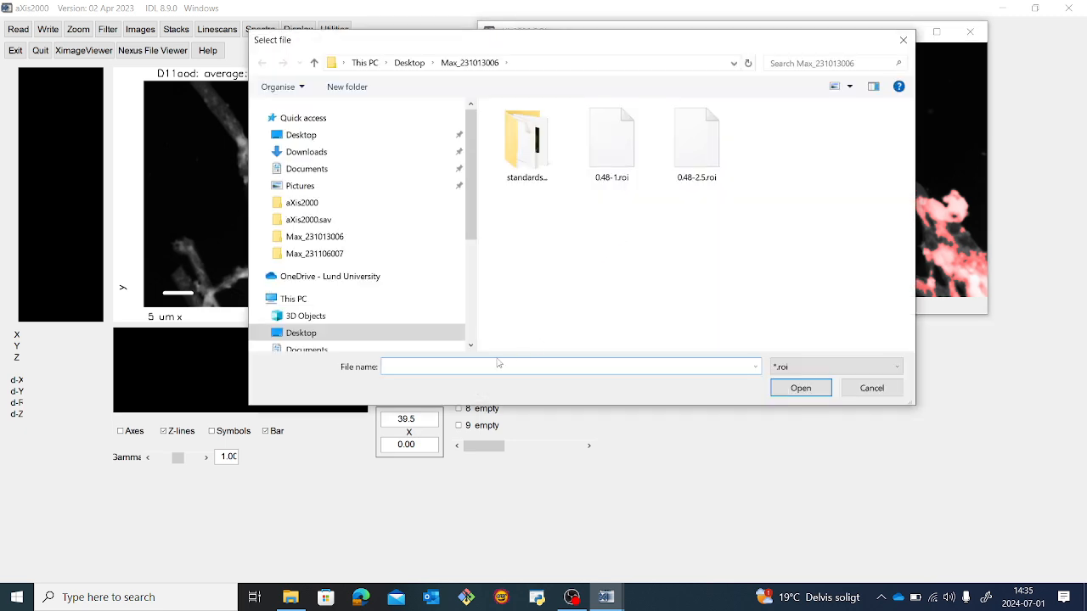
pyautogui.write('1-2.5.roi')
pyautogui.press('Return')
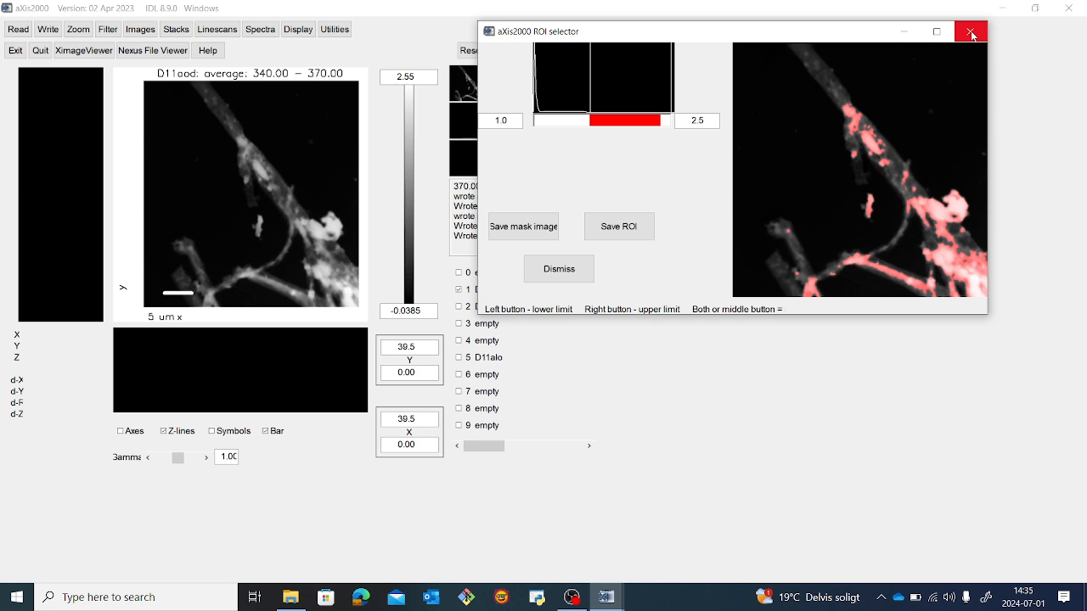
# Step: Close the ROI selector and open the D11aod.ncb stack for stack processing without an alignment file
pyautogui.click(972, 34)
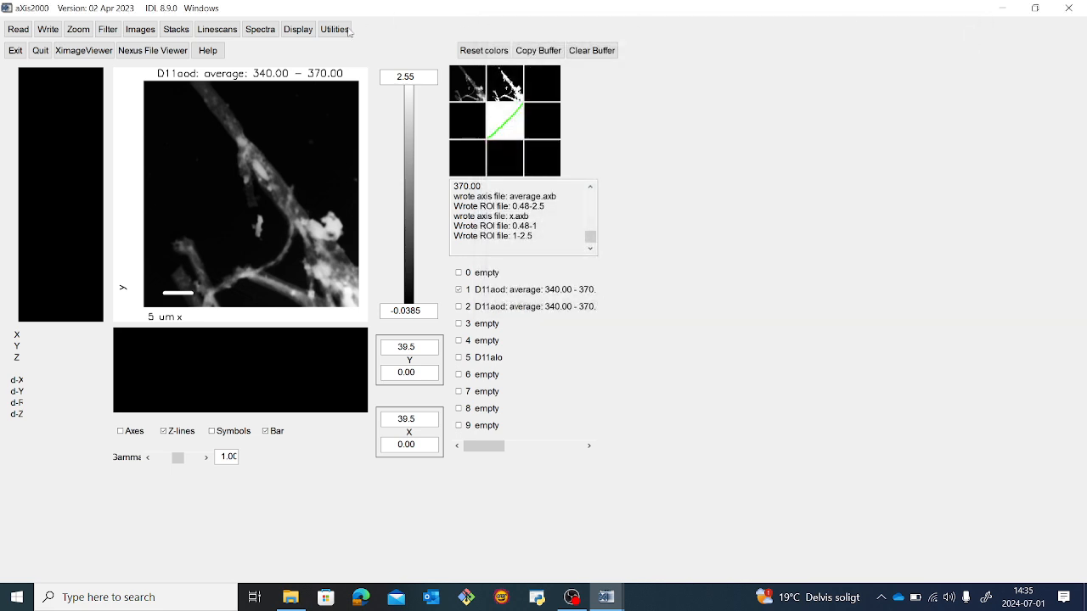
pyautogui.click(176, 30)
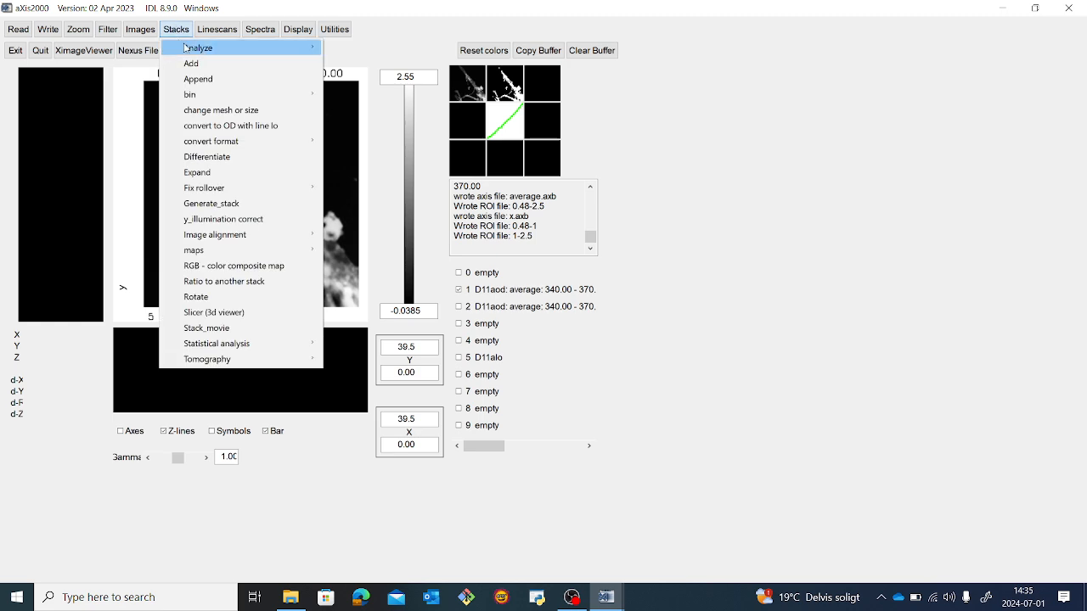
pyautogui.moveTo(255, 48)
pyautogui.click(361, 49)
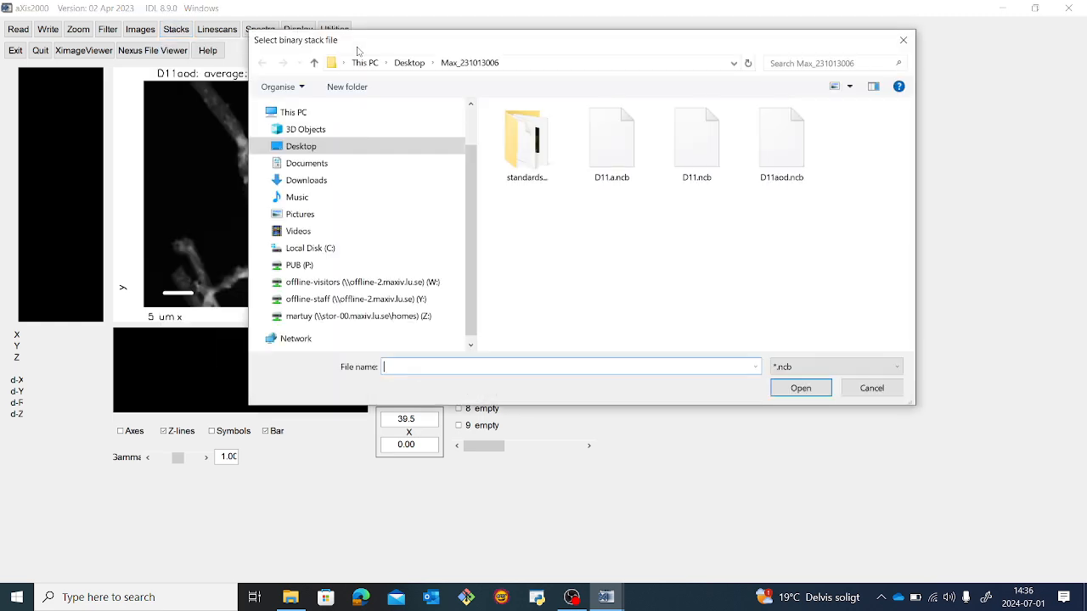
pyautogui.doubleClick(785, 159)
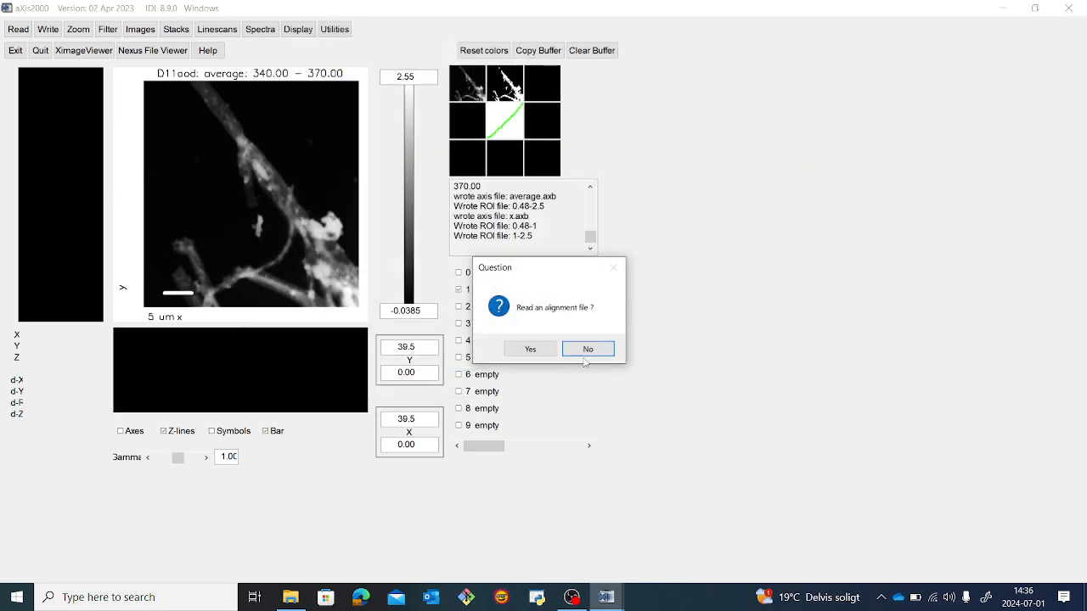
pyautogui.click(588, 350)
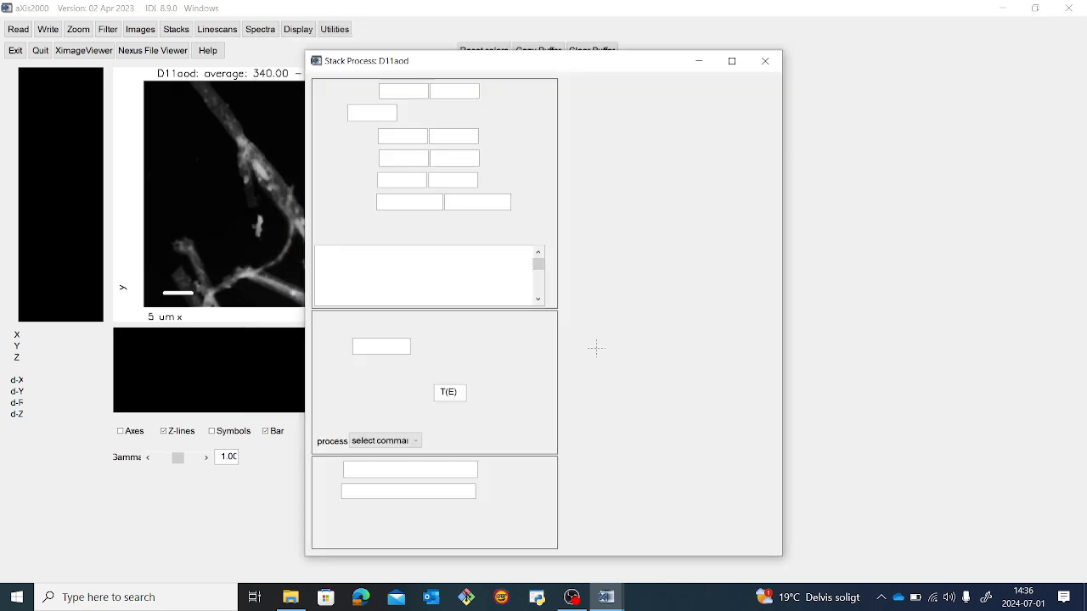
pyautogui.moveTo(489, 63); pyautogui.dragTo(670, 32)
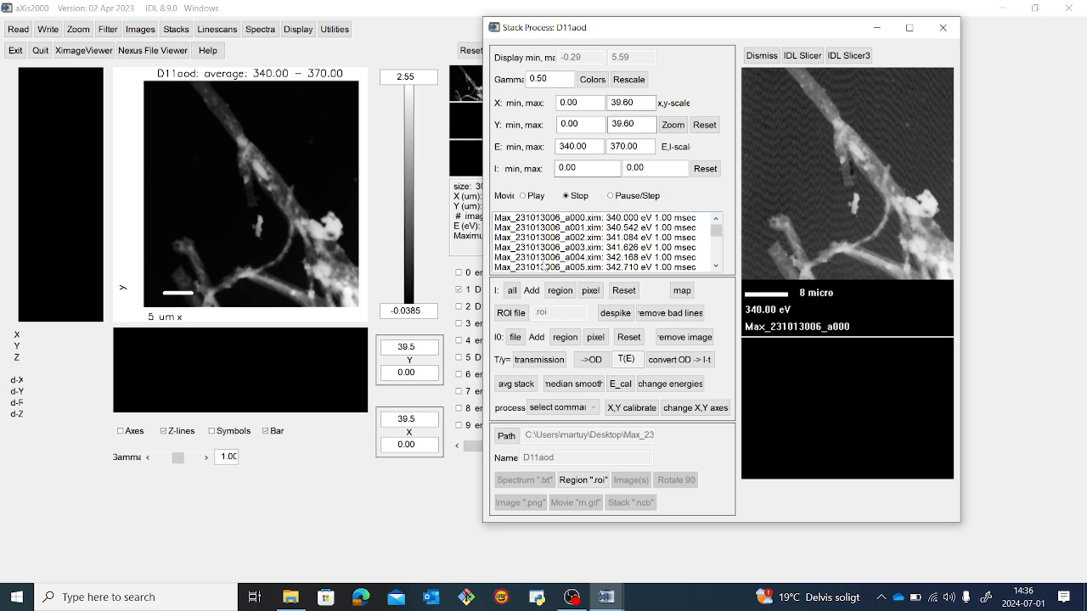
# Step: Load 1-2.5.roi as the stack's region and save its spectrum as a text file named 1-2.5
pyautogui.click(514, 314)
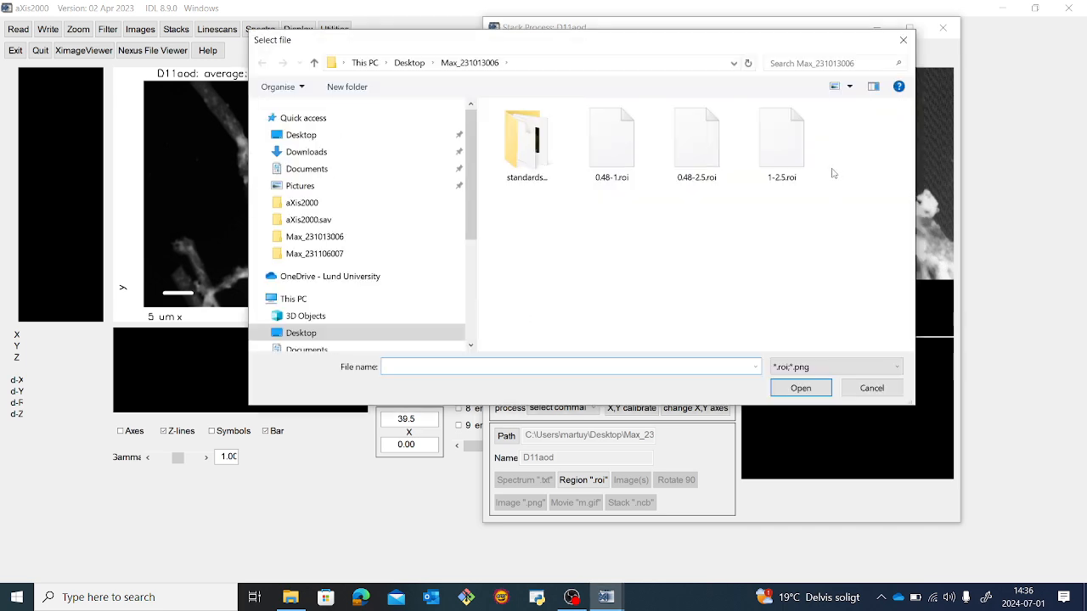
pyautogui.doubleClick(777, 157)
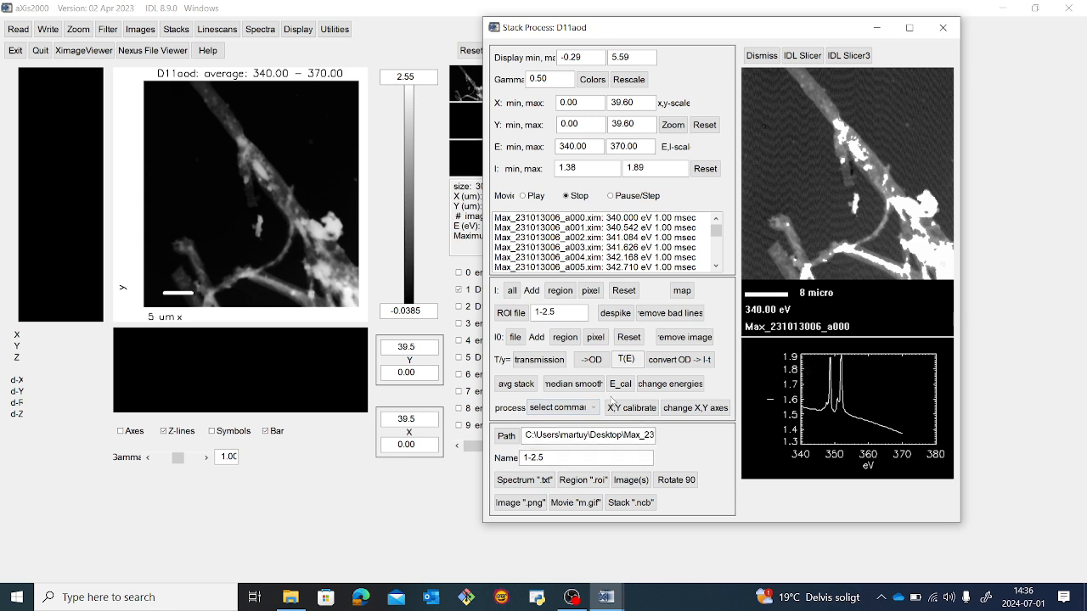
pyautogui.click(542, 482)
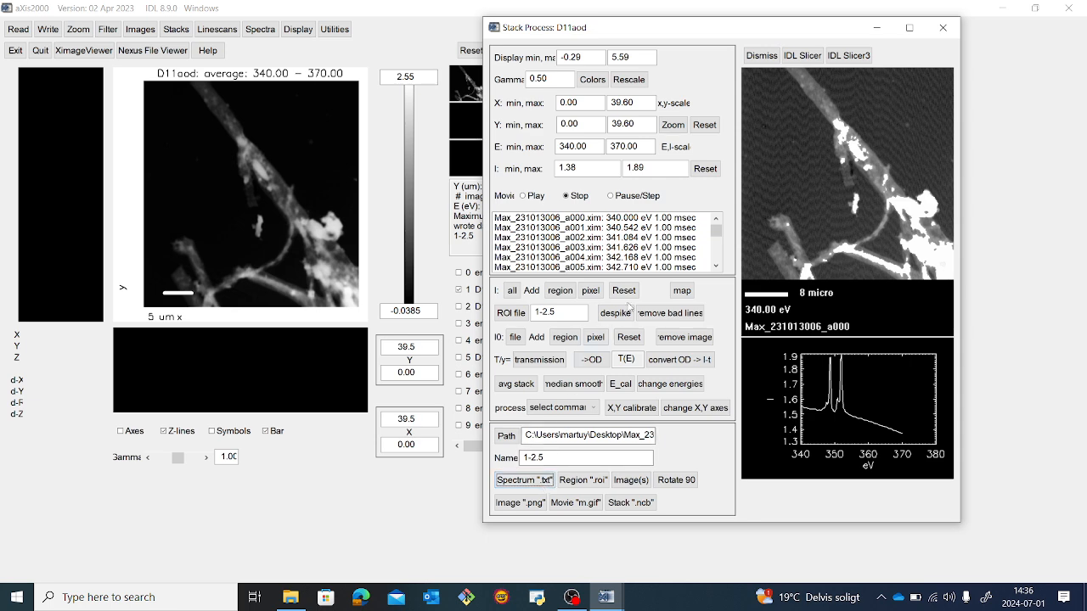
# Step: Load 0.48-2.5.roi as the stack's region and save its spectrum as a text file named 0.48-2.5
pyautogui.click(511, 313)
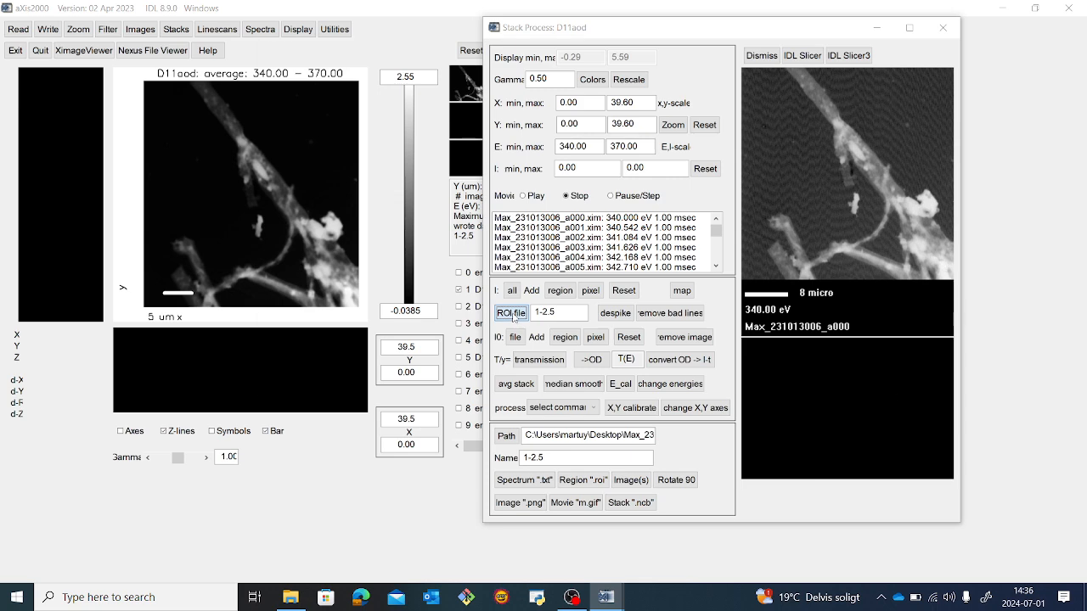
pyautogui.doubleClick(696, 157)
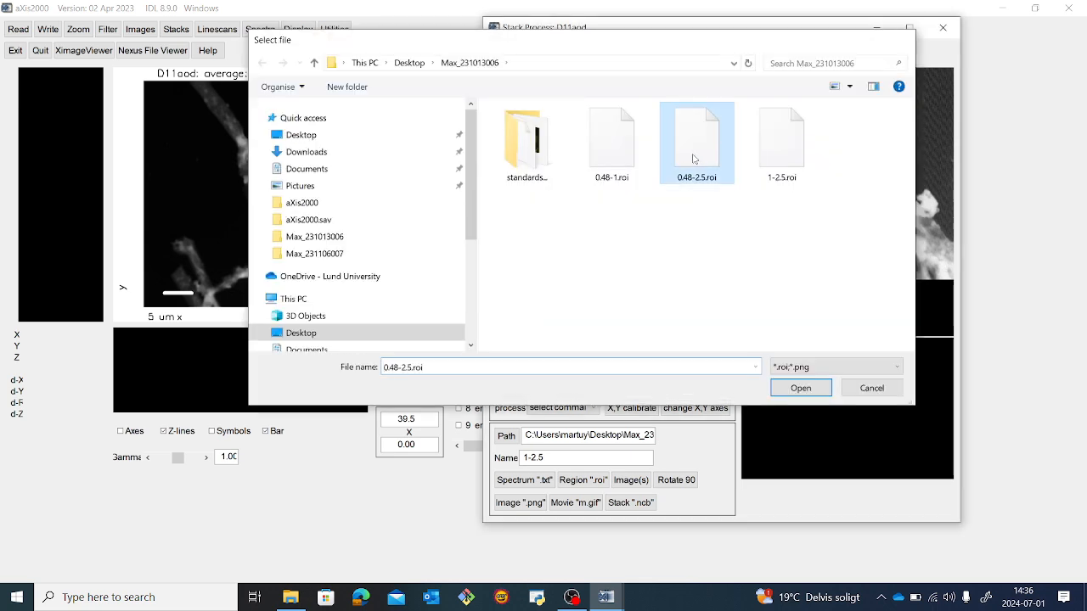
pyautogui.click(526, 480)
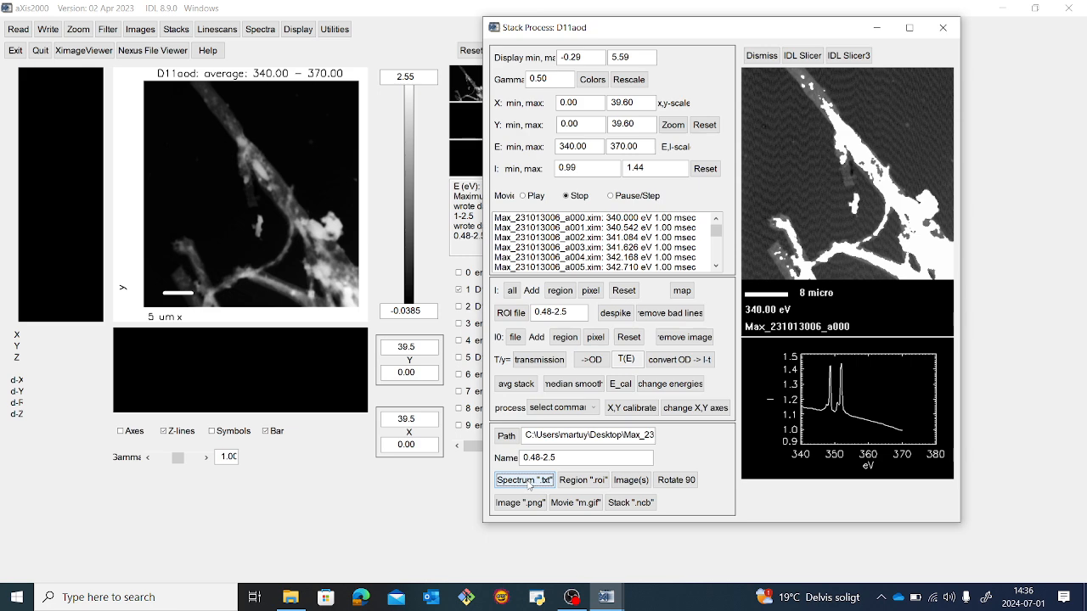
# Step: Reset the region, load 0.48-1.roi and save its spectrum as a text file named 0.48-1
pyautogui.click(623, 290)
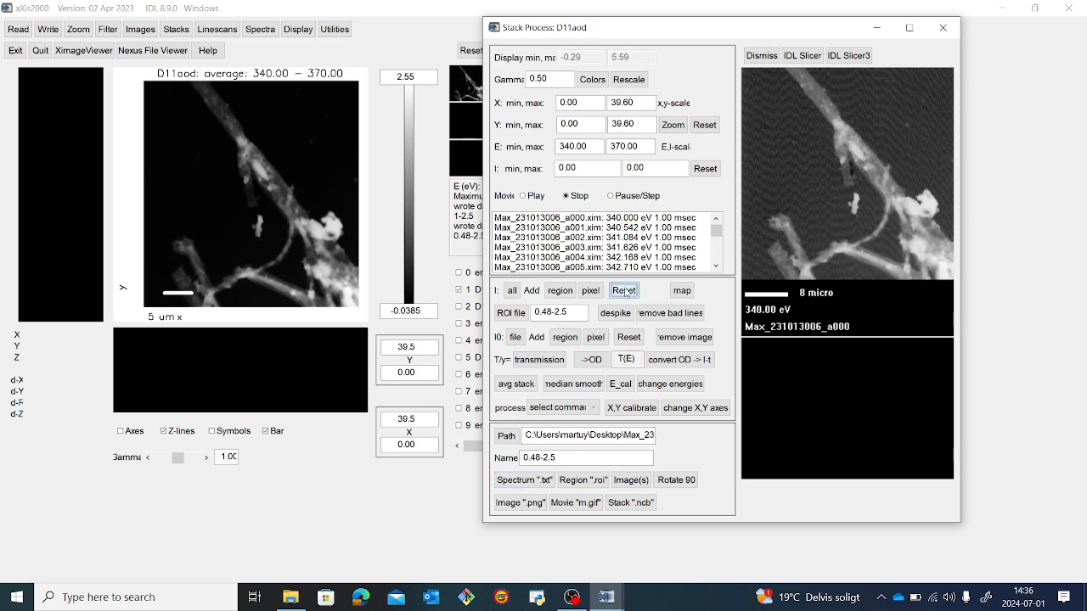
pyautogui.click(511, 312)
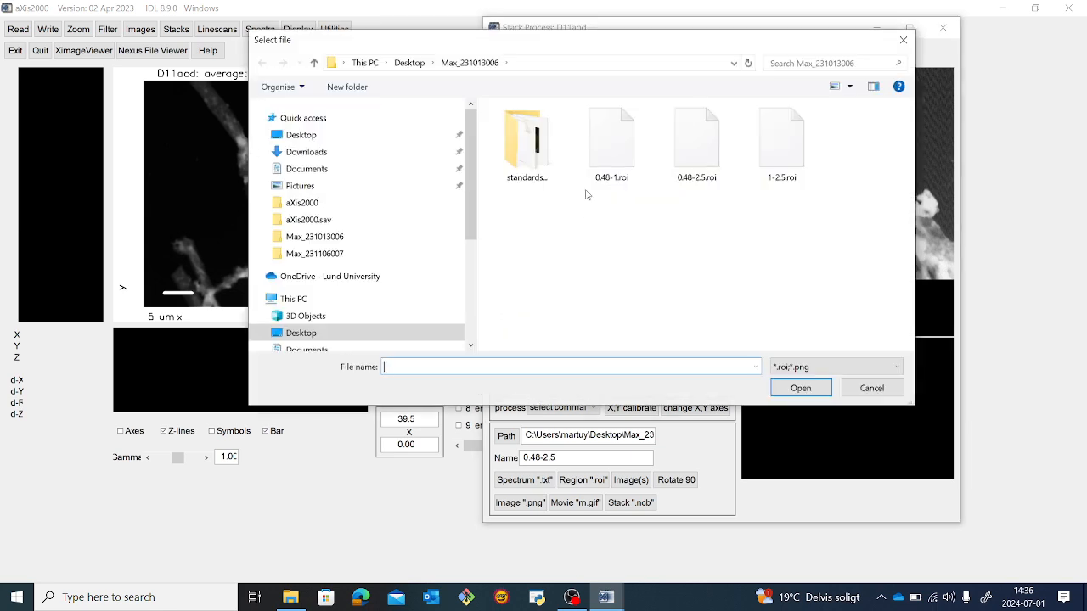
pyautogui.doubleClick(622, 154)
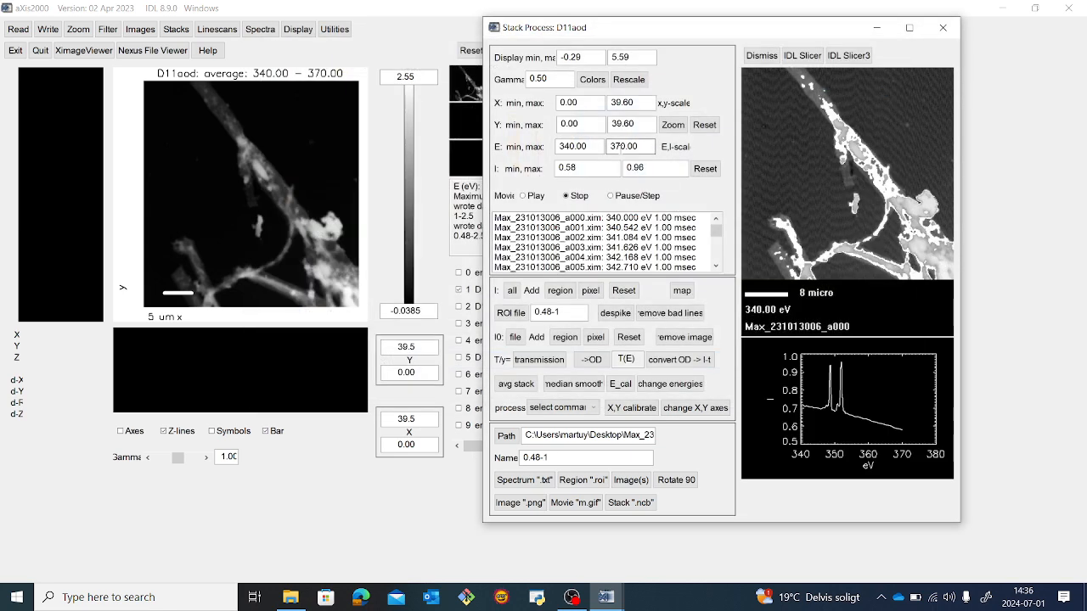
pyautogui.click(522, 480)
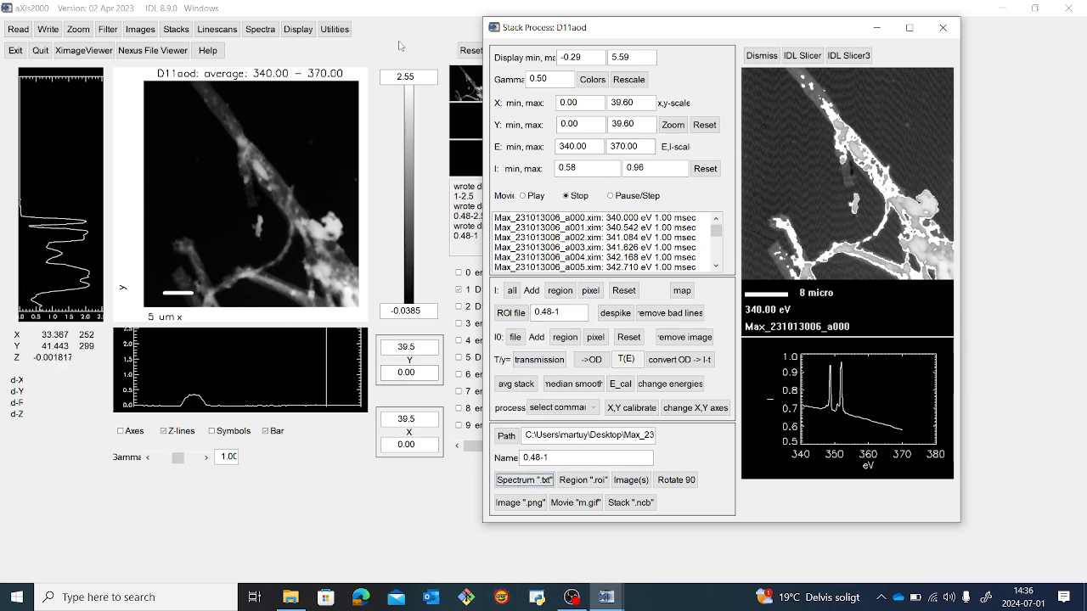
# Step: Return to the main window and read the AXIS spectrum 0.48-2.5.txt into buffer 1
pyautogui.click(403, 34)
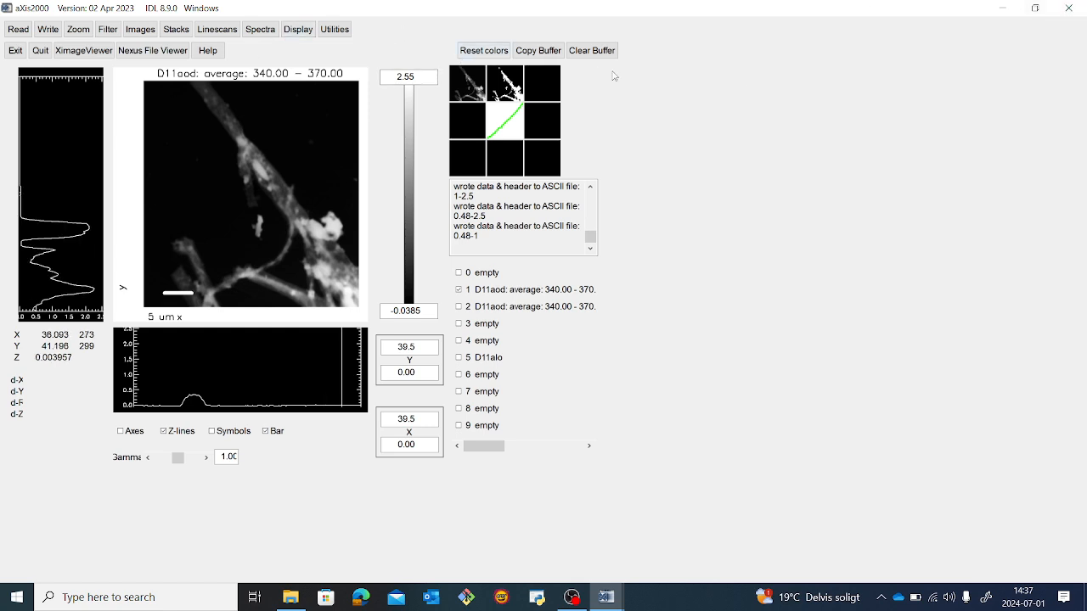
pyautogui.click(19, 29)
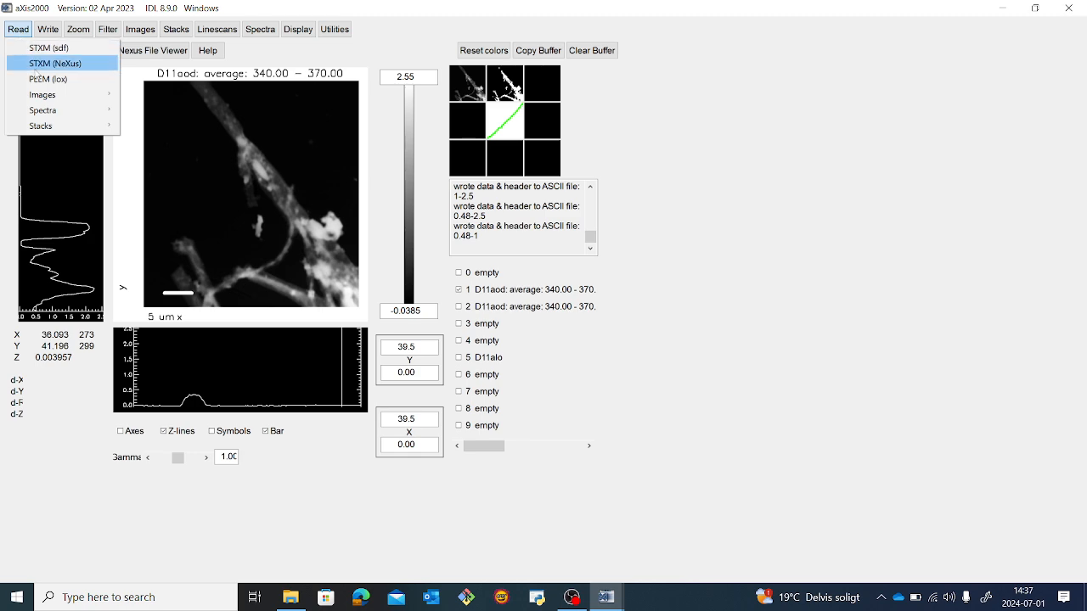
pyautogui.moveTo(72, 115)
pyautogui.click(145, 111)
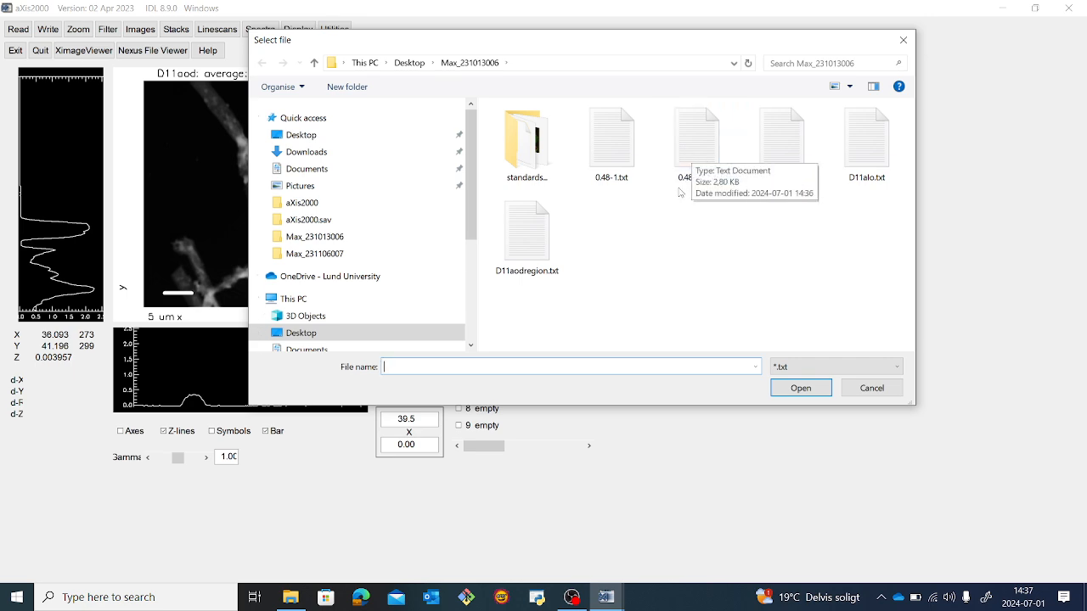
pyautogui.doubleClick(696, 140)
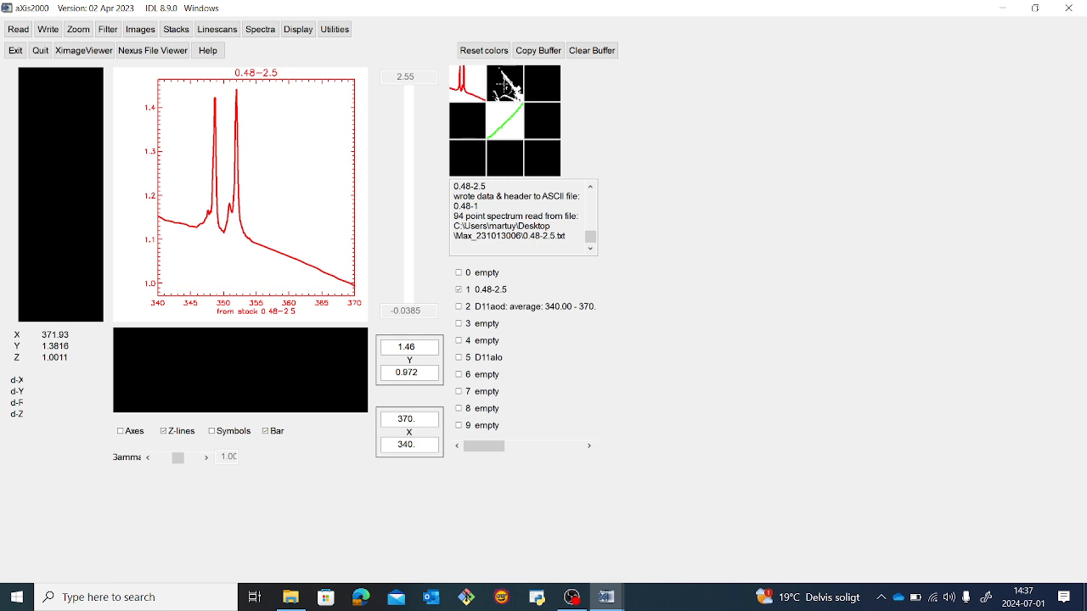
# Step: Read the AXIS spectrum 1-2.5.txt into buffer 2, replacing the mask image
pyautogui.click(505, 85)
pyautogui.click(18, 29)
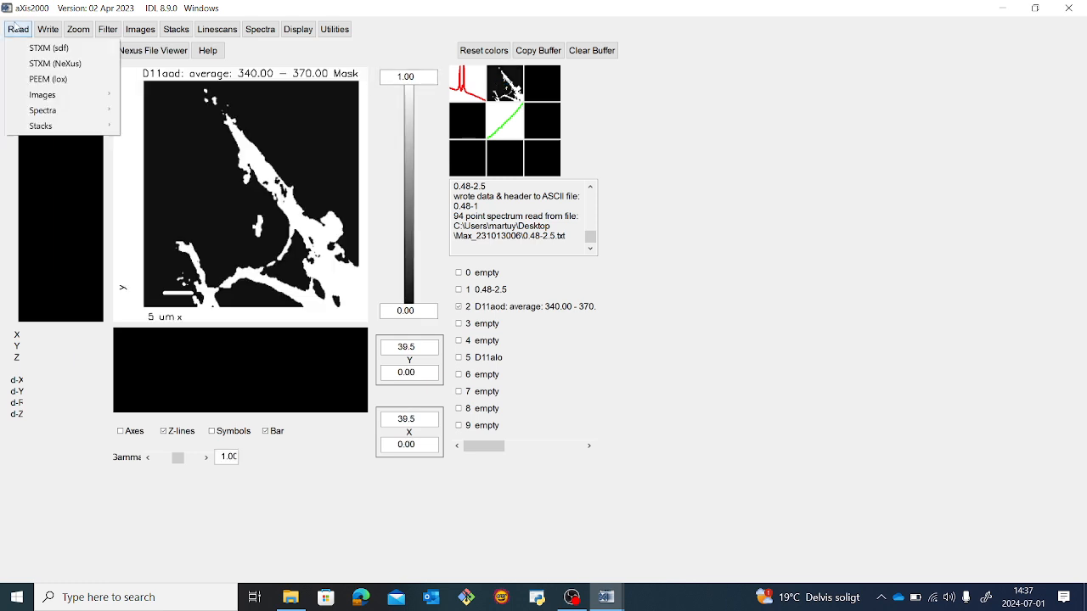
pyautogui.moveTo(45, 111)
pyautogui.click(148, 109)
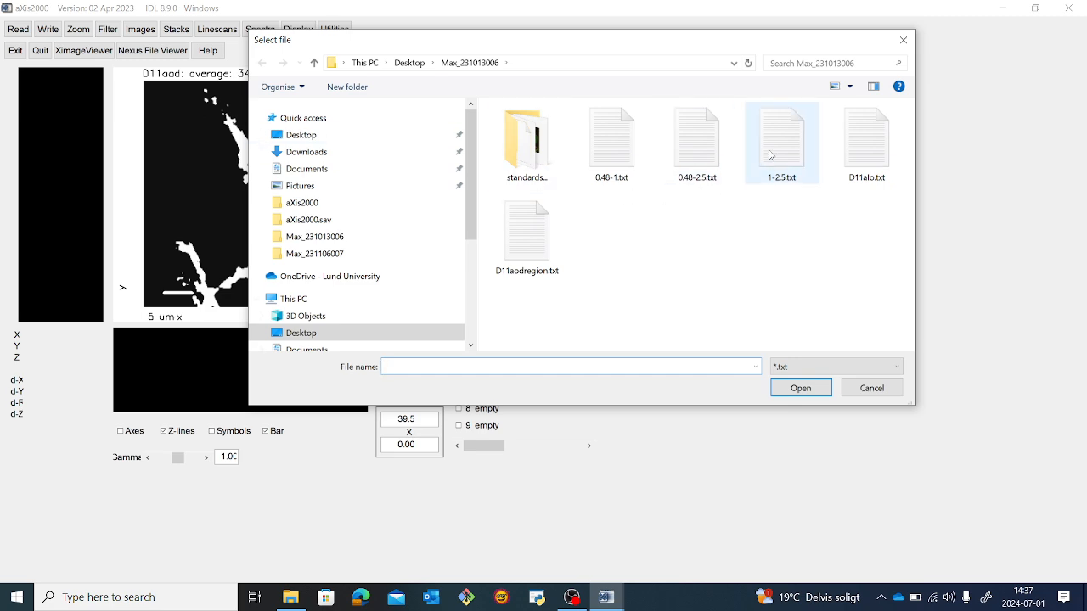
pyautogui.doubleClick(774, 154)
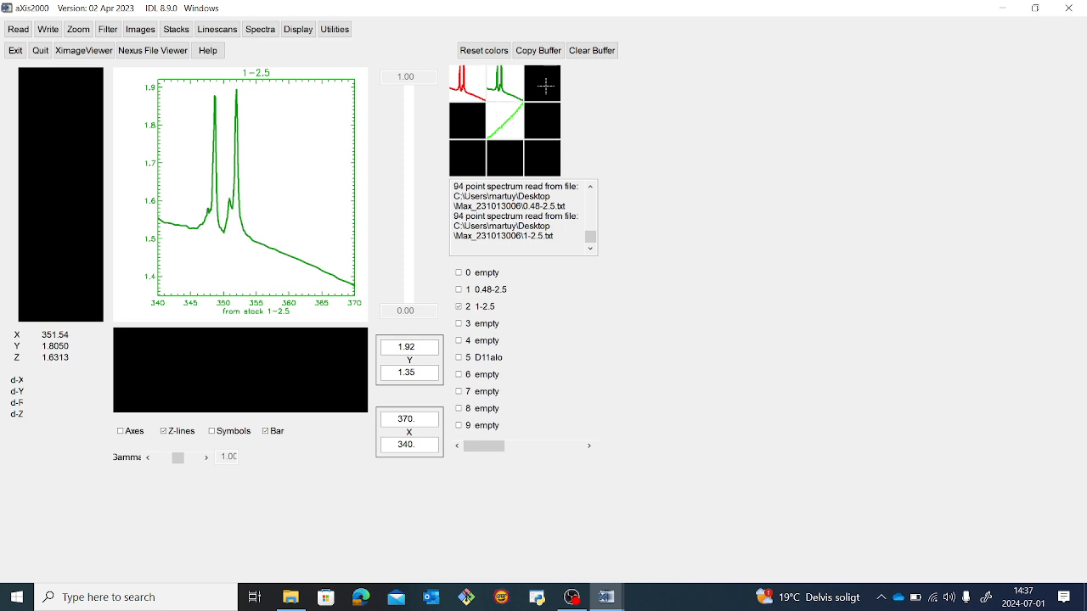
# Step: Read the AXIS spectrum 0.48-1.txt into the empty buffer 3
pyautogui.click(545, 85)
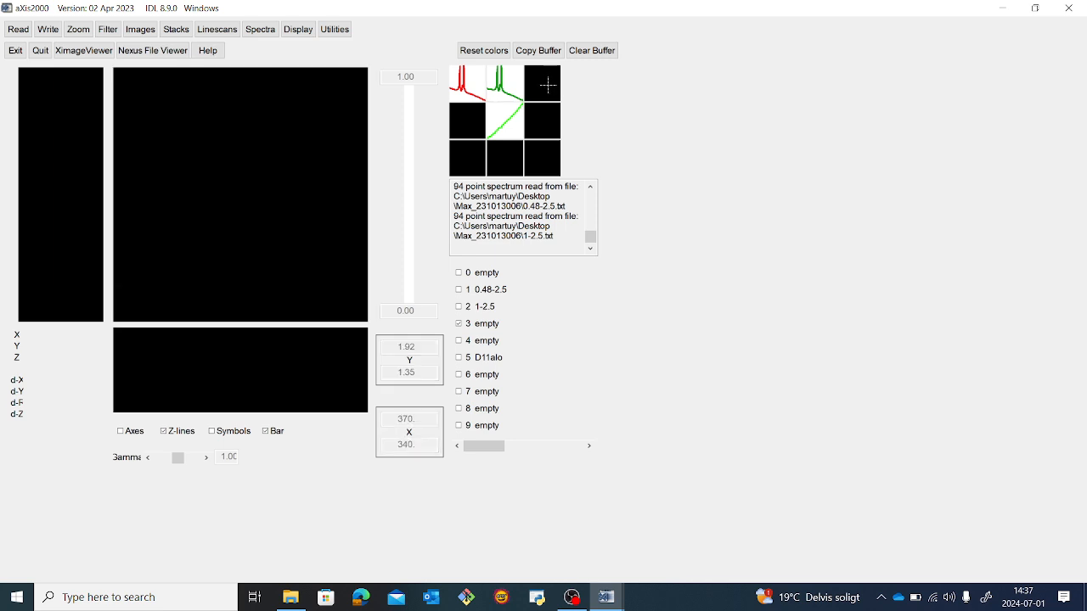
pyautogui.click(19, 29)
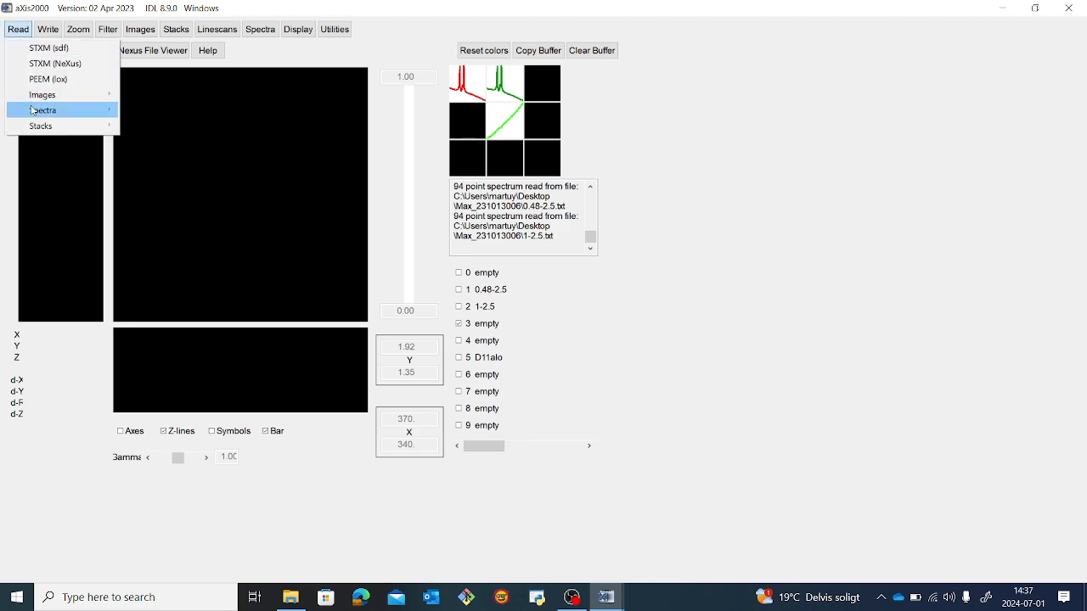
pyautogui.moveTo(34, 111)
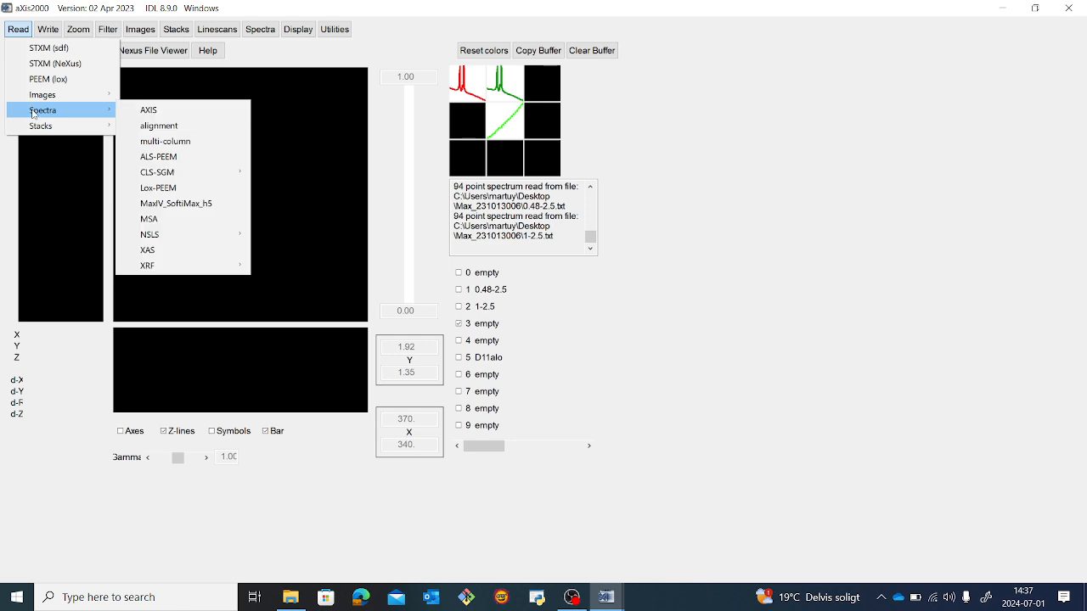
pyautogui.click(147, 112)
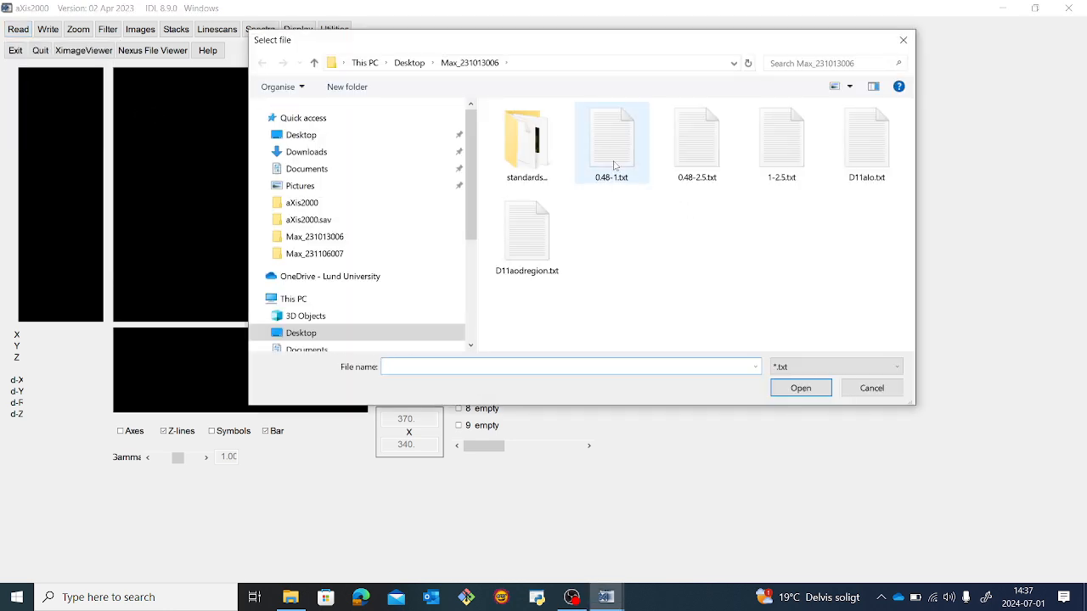
pyautogui.doubleClick(622, 157)
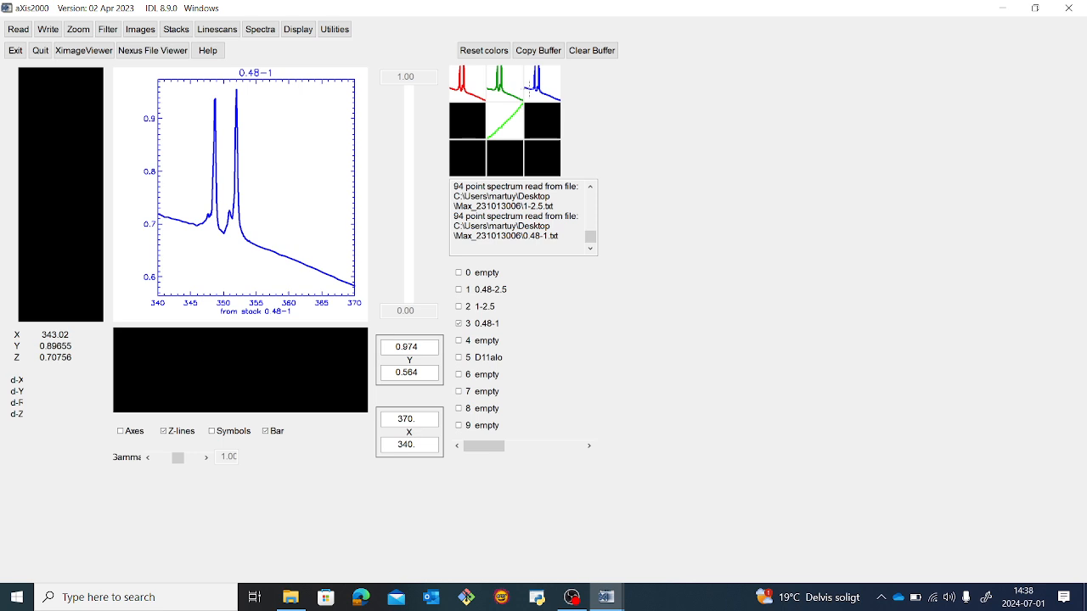
# Step: Bring up the D11aod stack processing window and place it beside the spectrum plot
pyautogui.click(178, 29)
pyautogui.moveTo(206, 49)
pyautogui.click(363, 48)
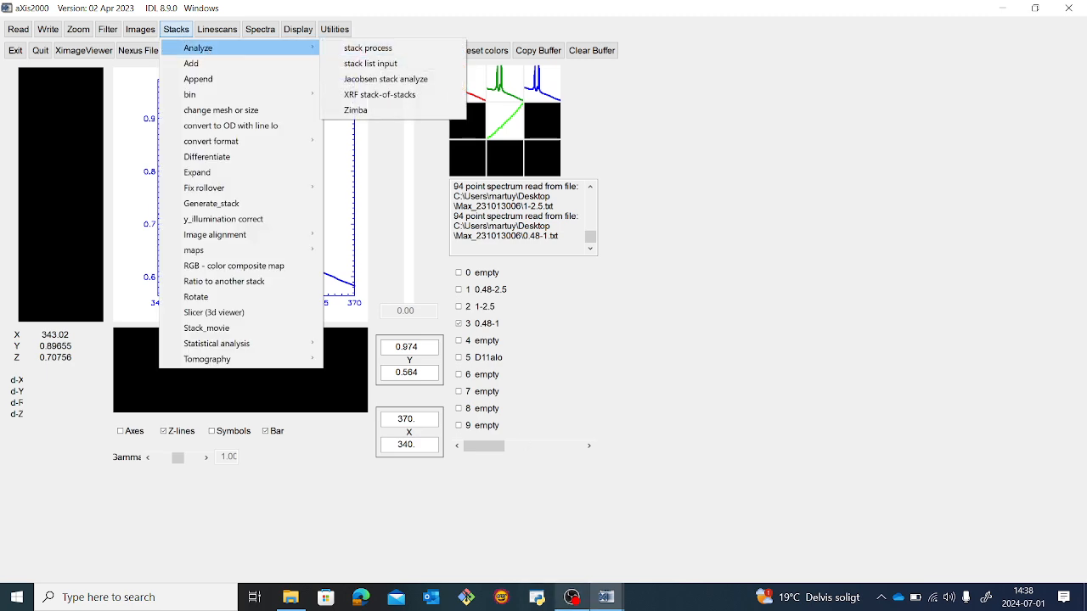
pyautogui.moveTo(605, 597)
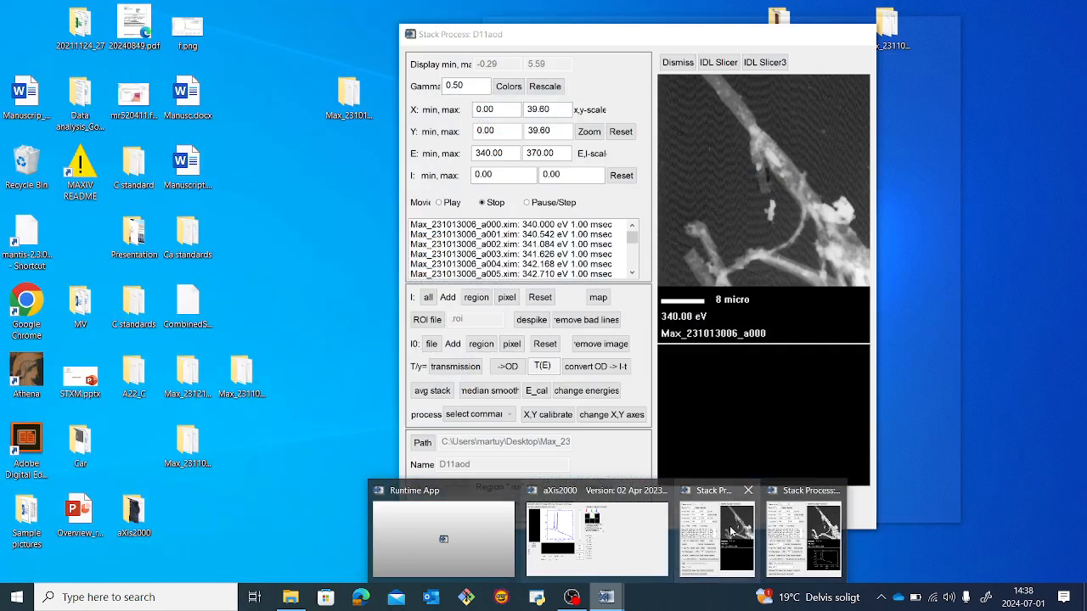
pyautogui.click(725, 540)
pyautogui.moveTo(632, 42); pyautogui.dragTo(823, 30)
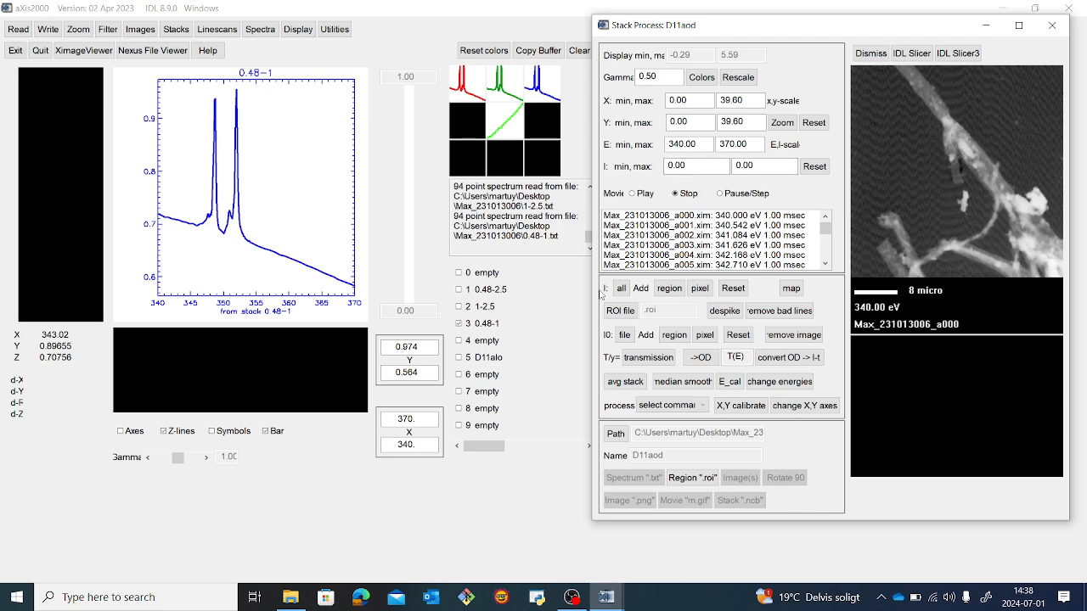
pyautogui.click(666, 290)
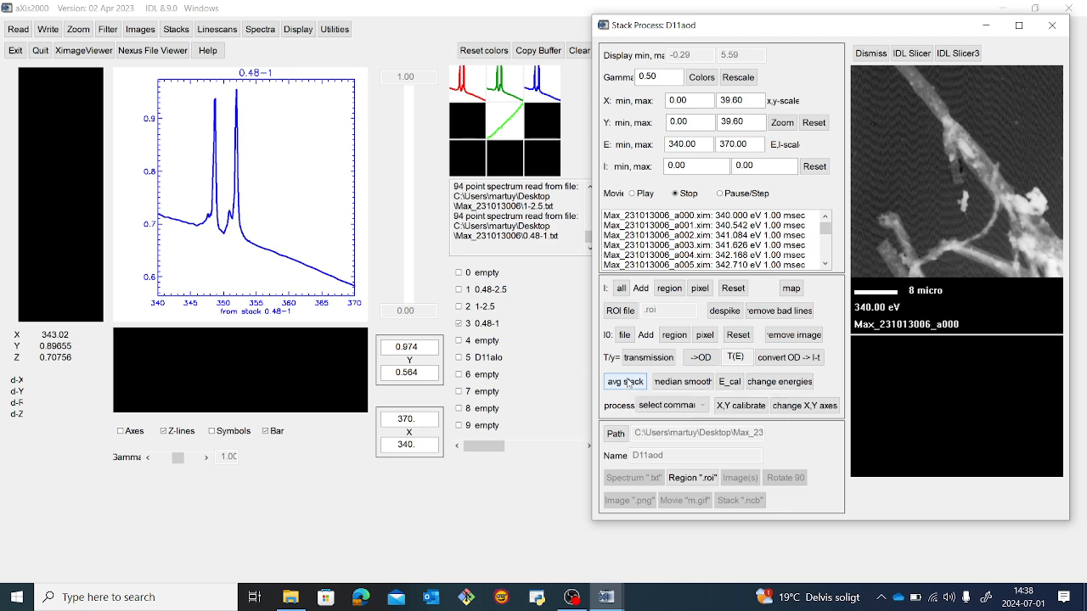
pyautogui.click(140, 30)
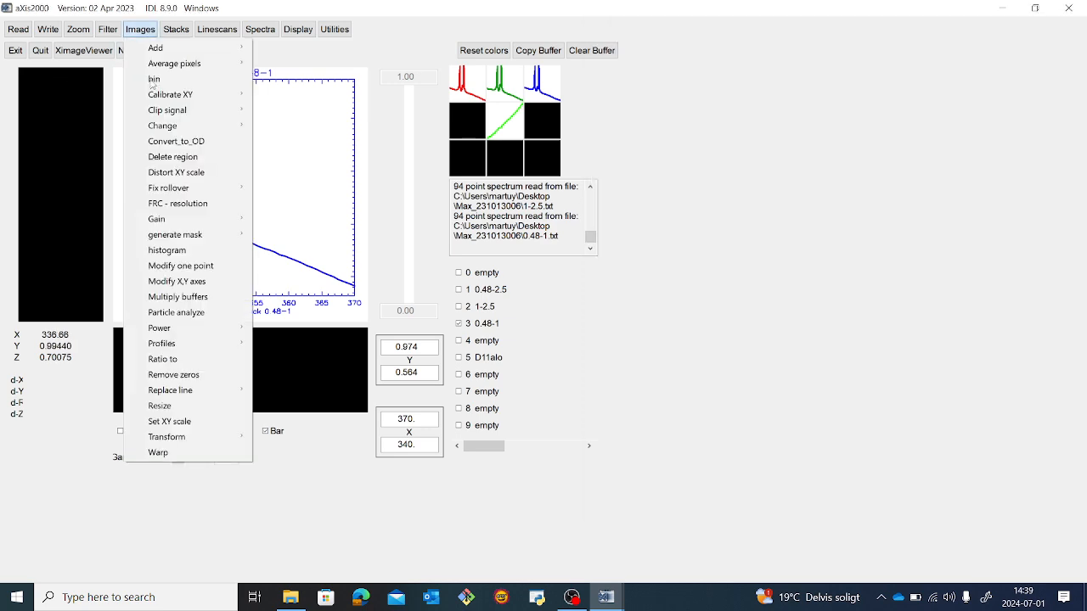
pyautogui.moveTo(200, 237)
pyautogui.moveTo(301, 237)
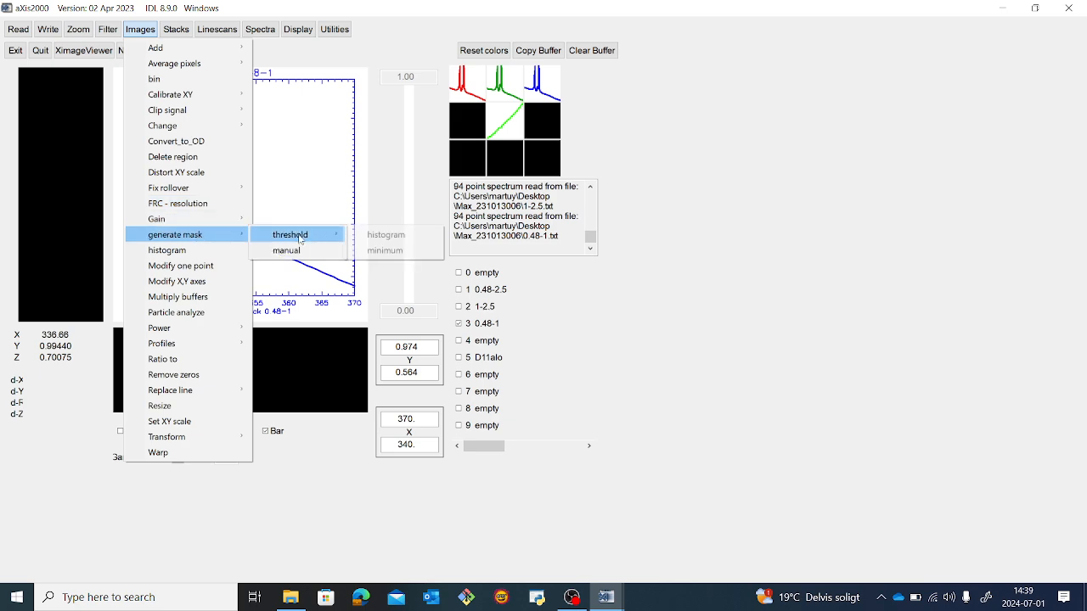
pyautogui.click(372, 237)
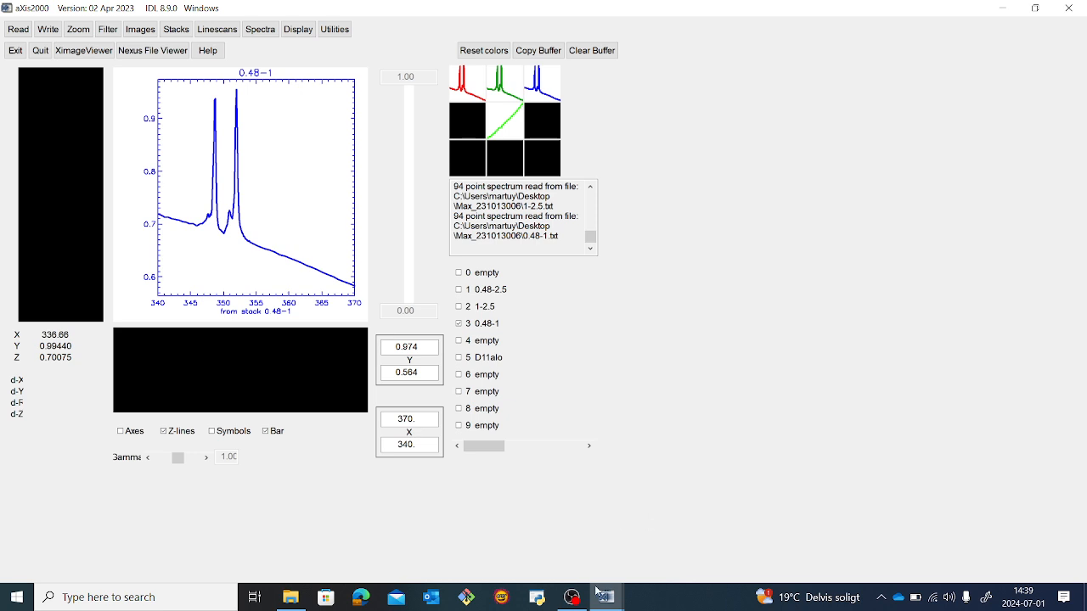
pyautogui.moveTo(579, 602)
pyautogui.click(583, 545)
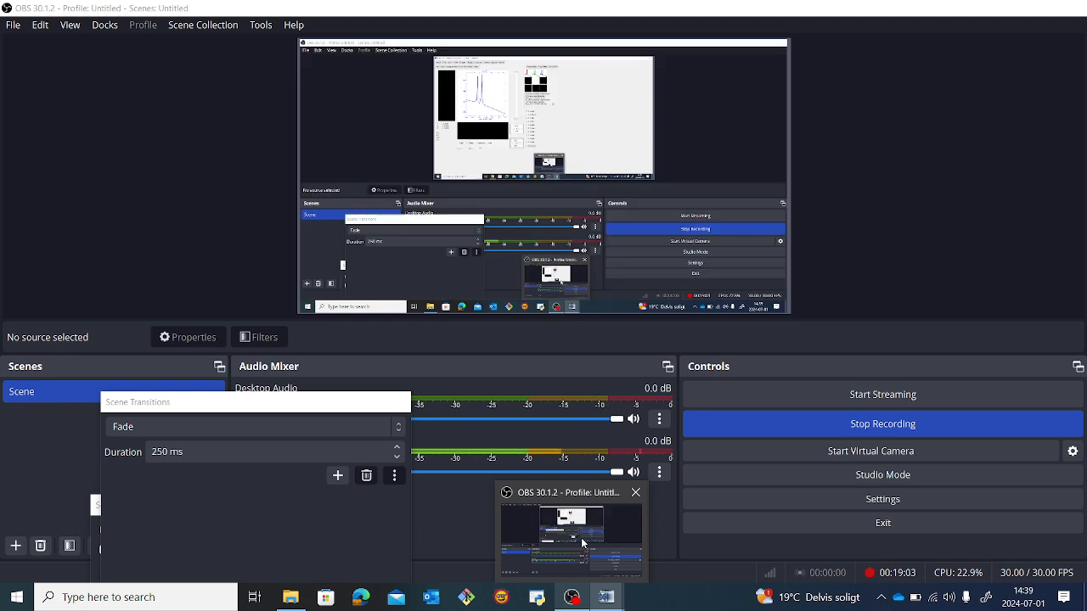